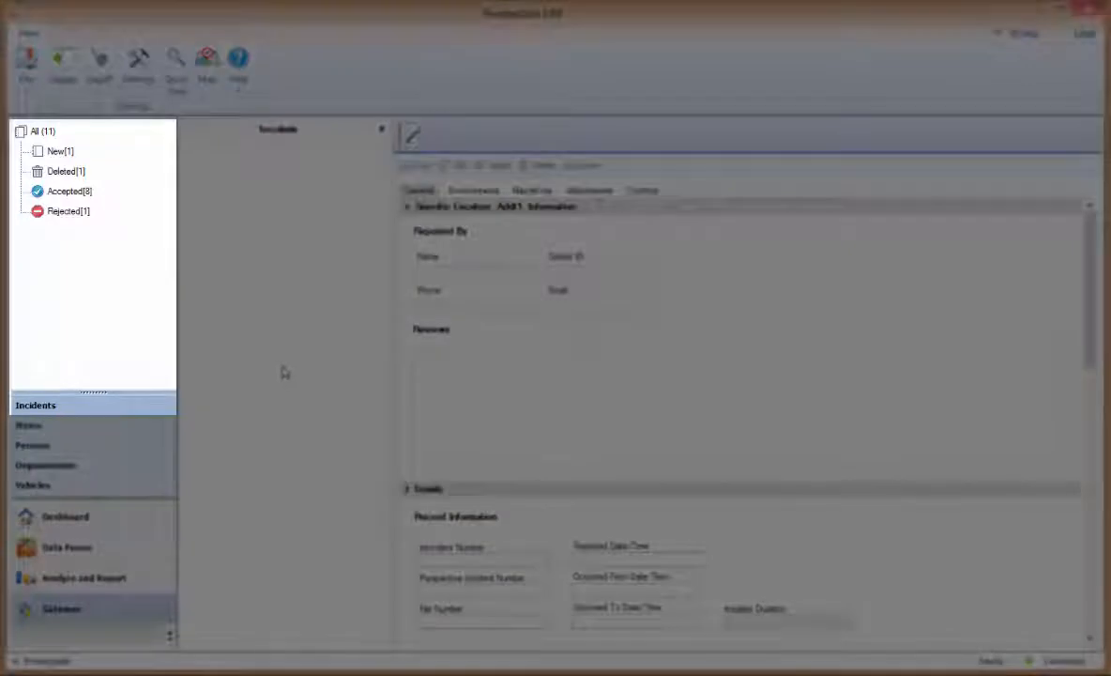
pyautogui.doubleClick(57, 153)
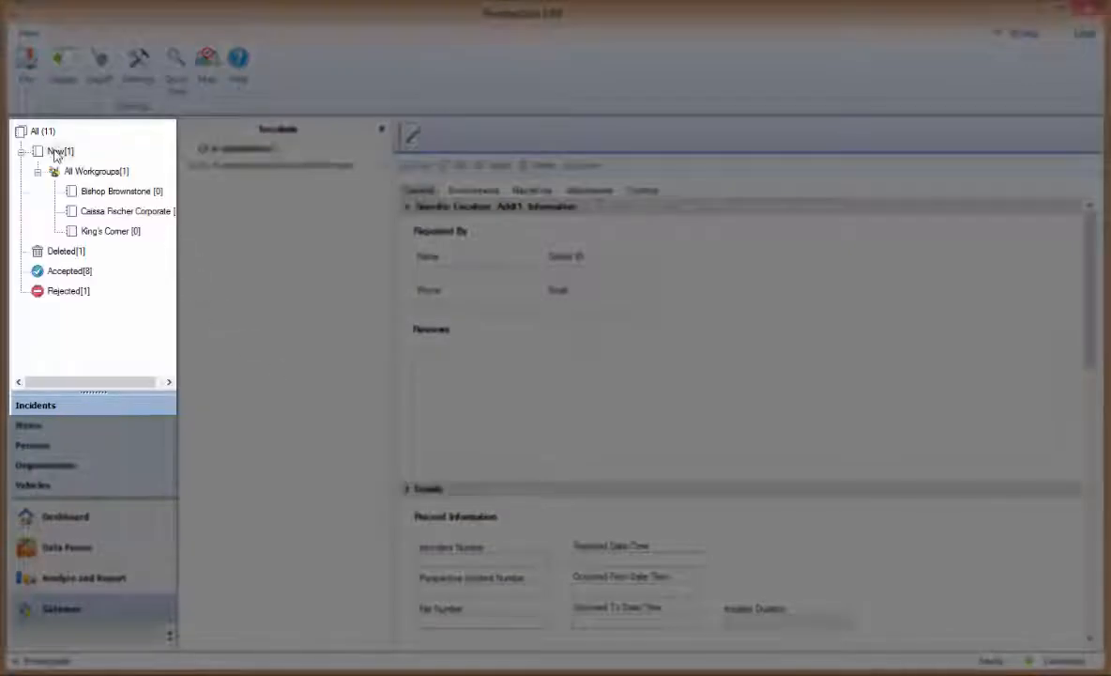
pyautogui.click(57, 152)
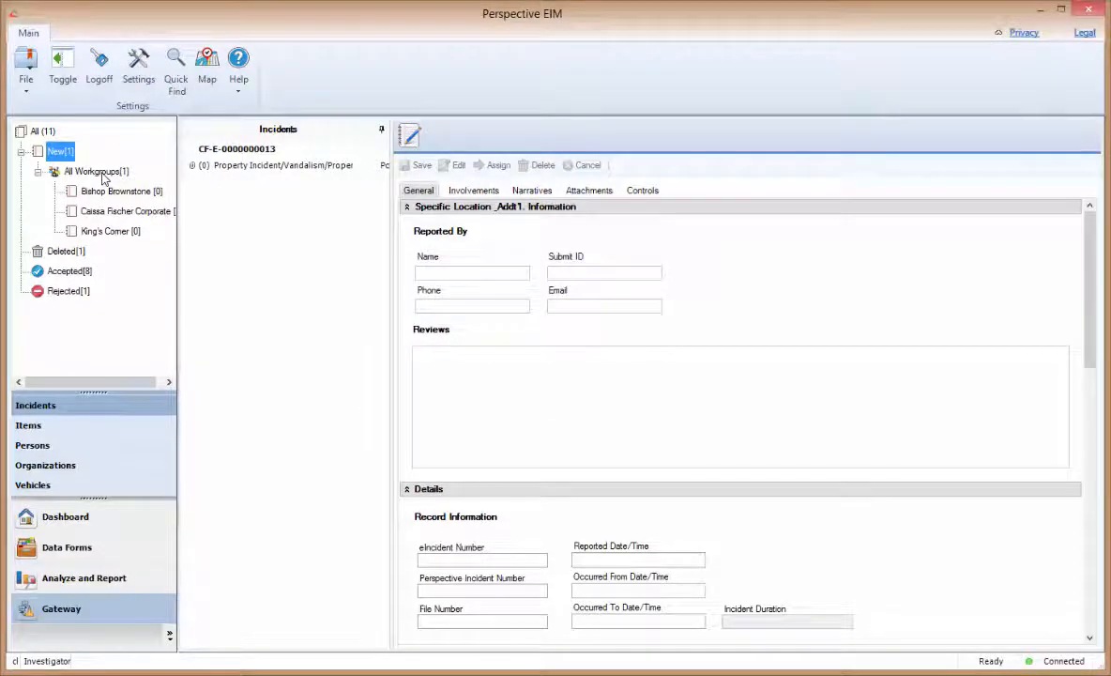
pyautogui.click(243, 165)
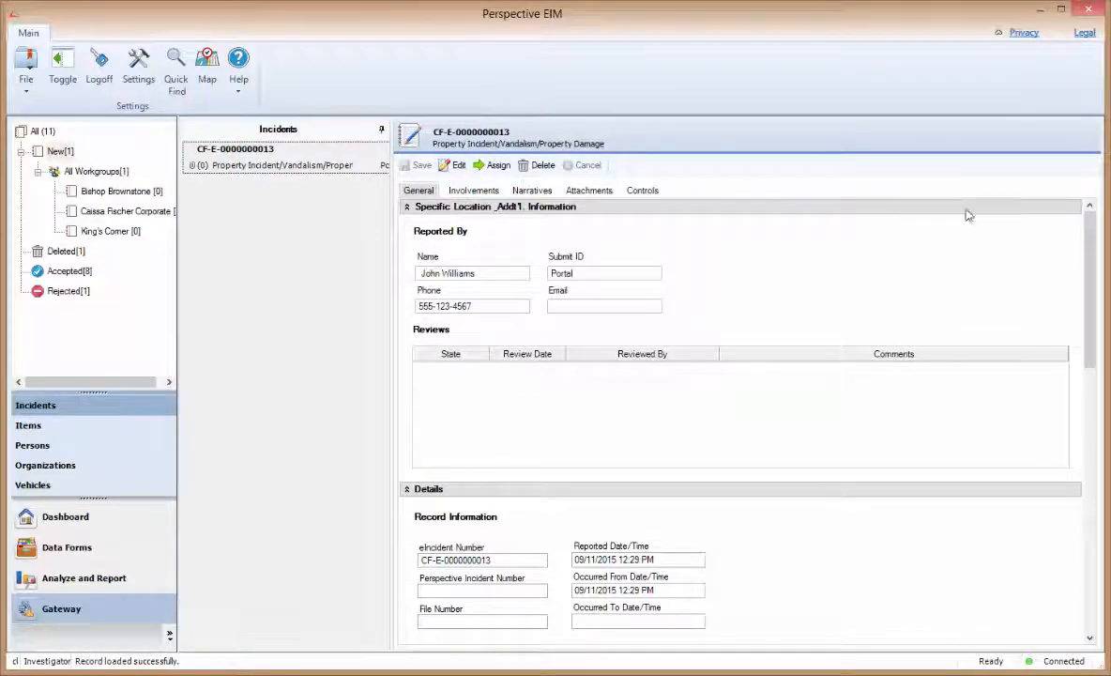
# - Check the involved persons and the Level 1 access, Open status controls, then cancel editing
pyautogui.moveTo(1091, 237); pyautogui.dragTo(1062, 244)
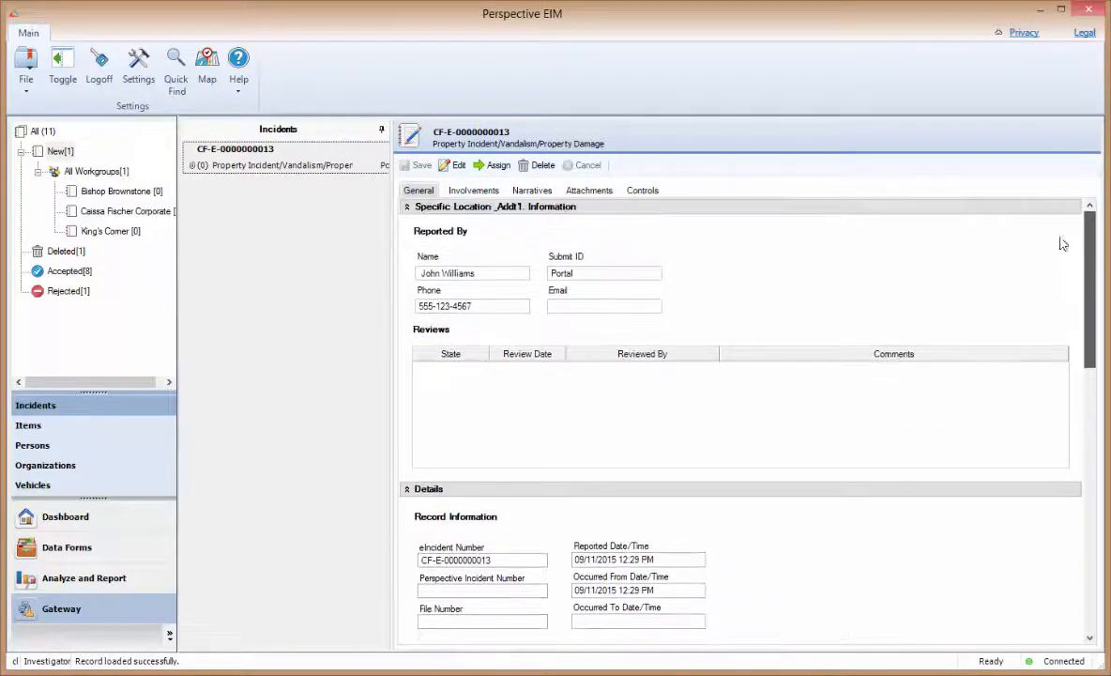
pyautogui.click(474, 191)
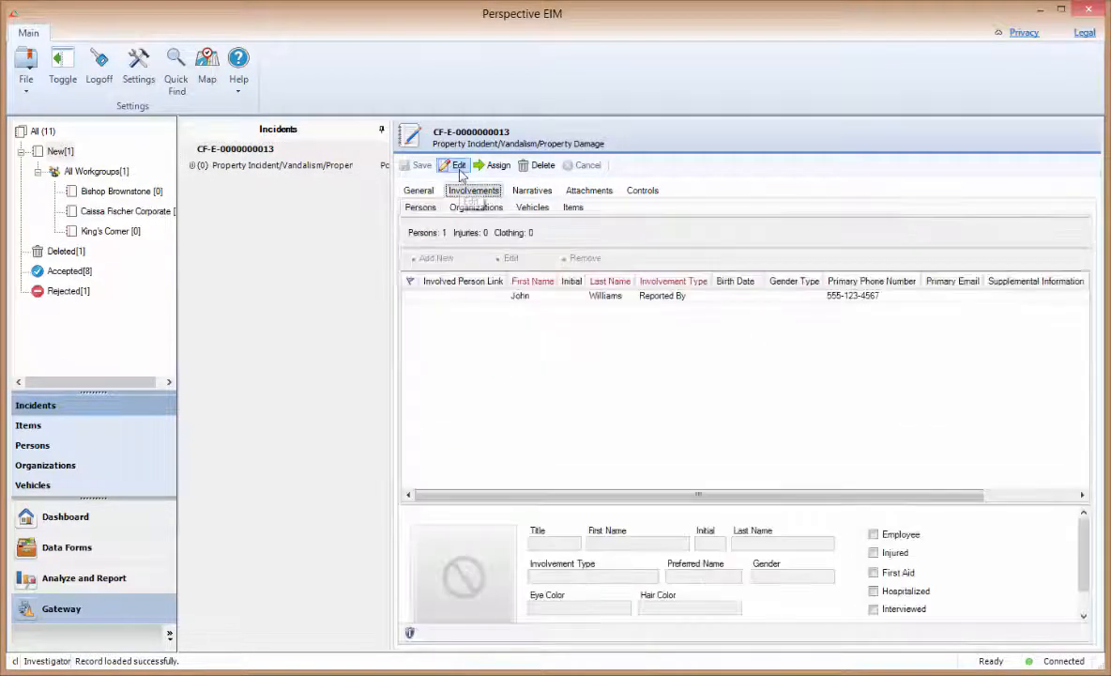
pyautogui.click(458, 167)
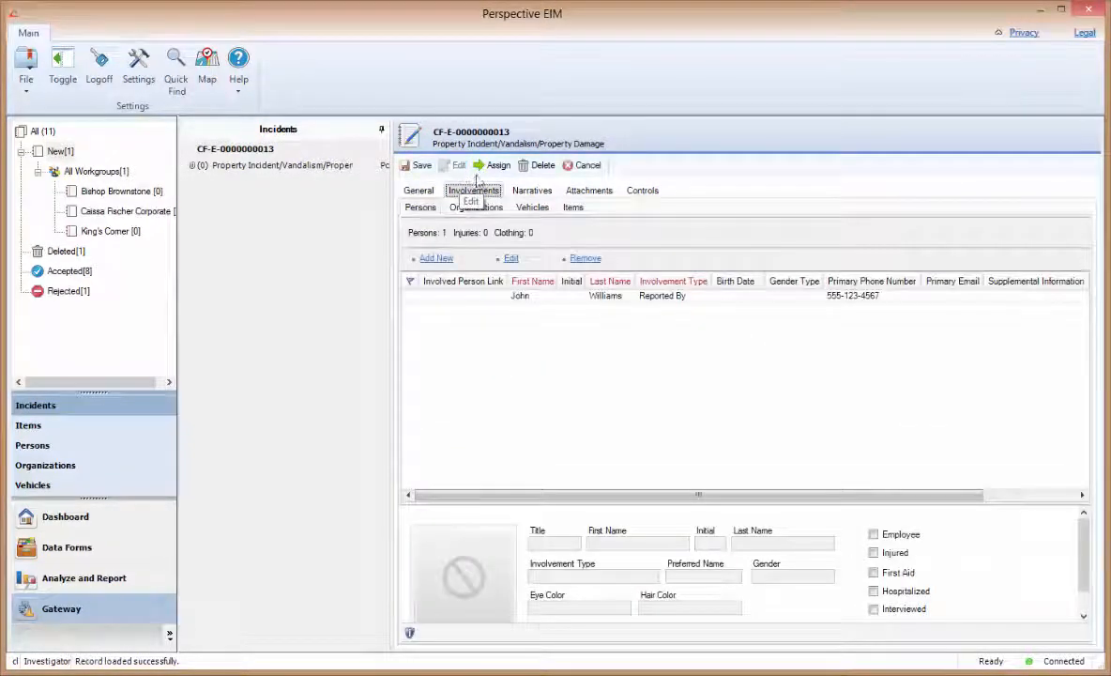
pyautogui.click(643, 192)
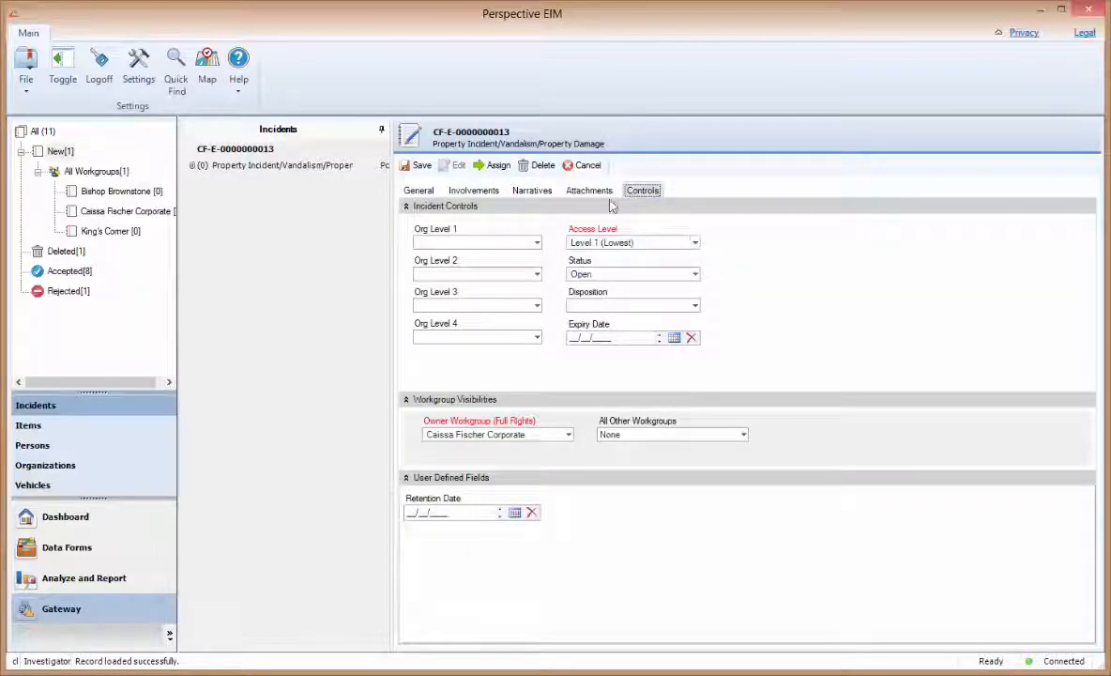
pyautogui.click(587, 165)
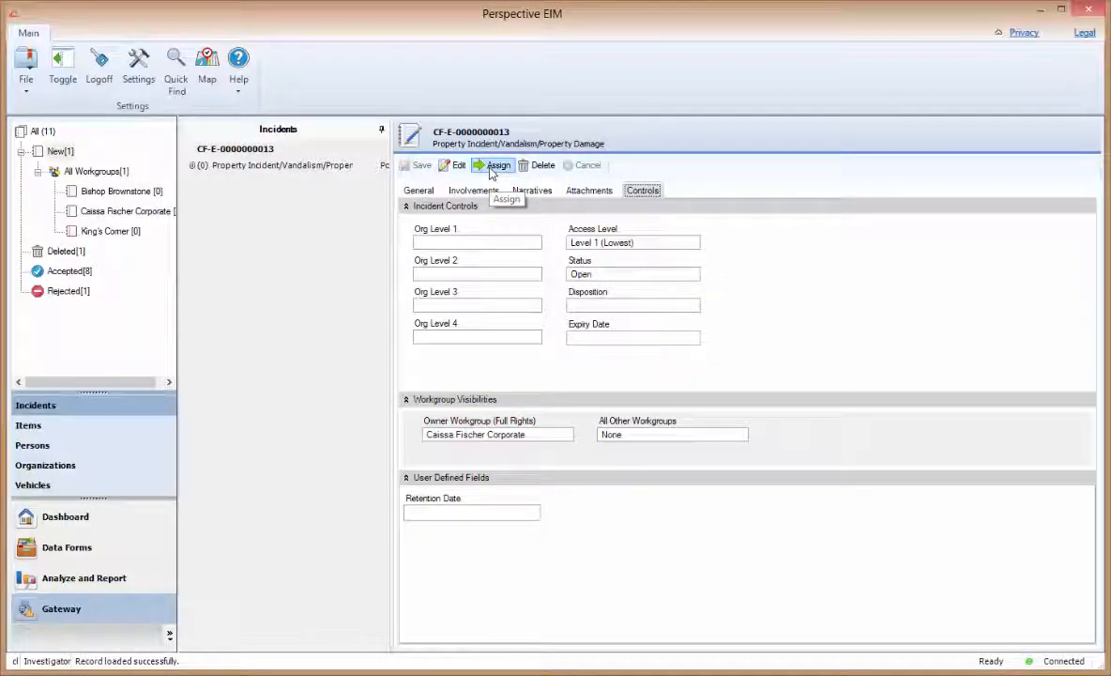
pyautogui.click(490, 174)
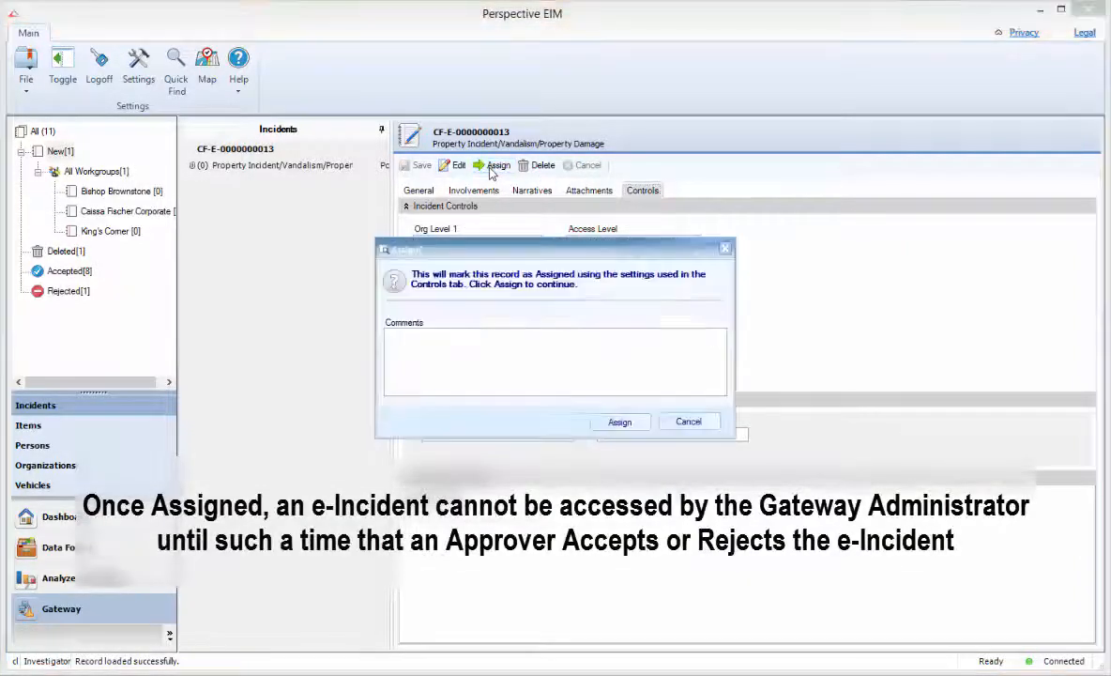
pyautogui.click(573, 360)
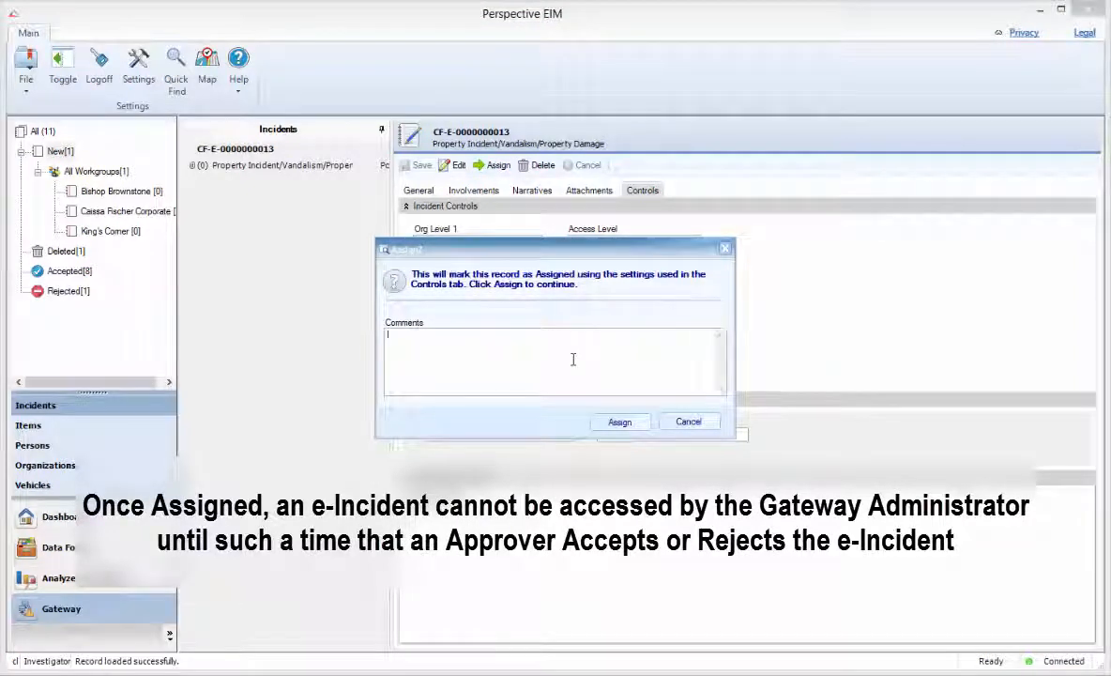
pyautogui.write('Please review and accept if deemed a valid incident.')
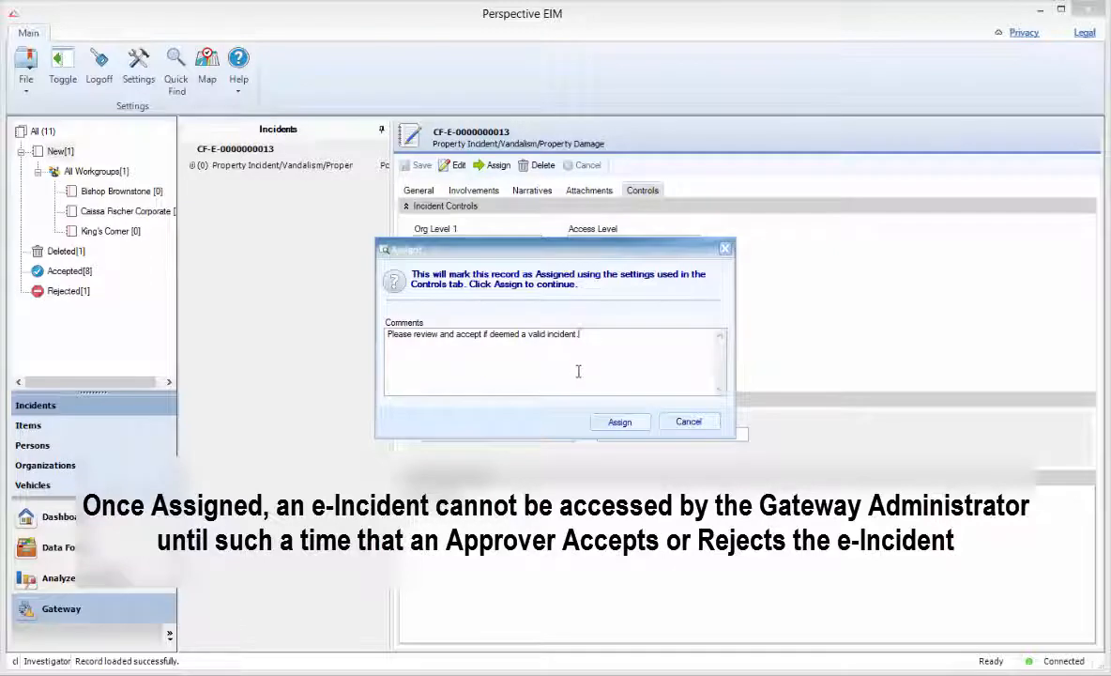
pyautogui.click(619, 423)
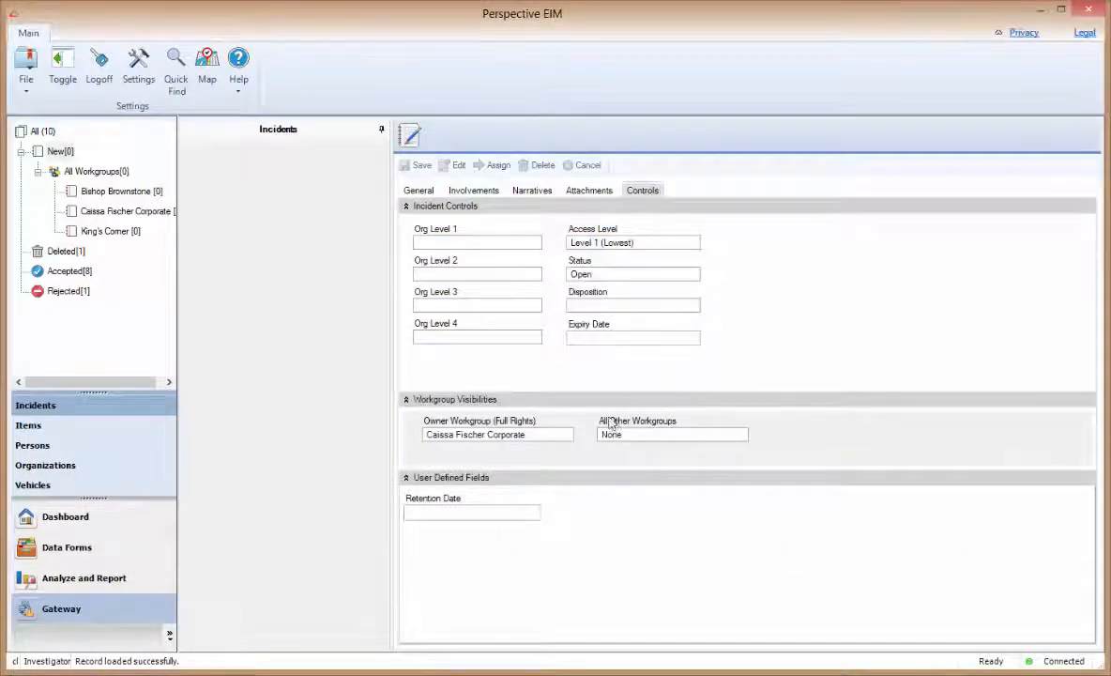
pyautogui.click(37, 172)
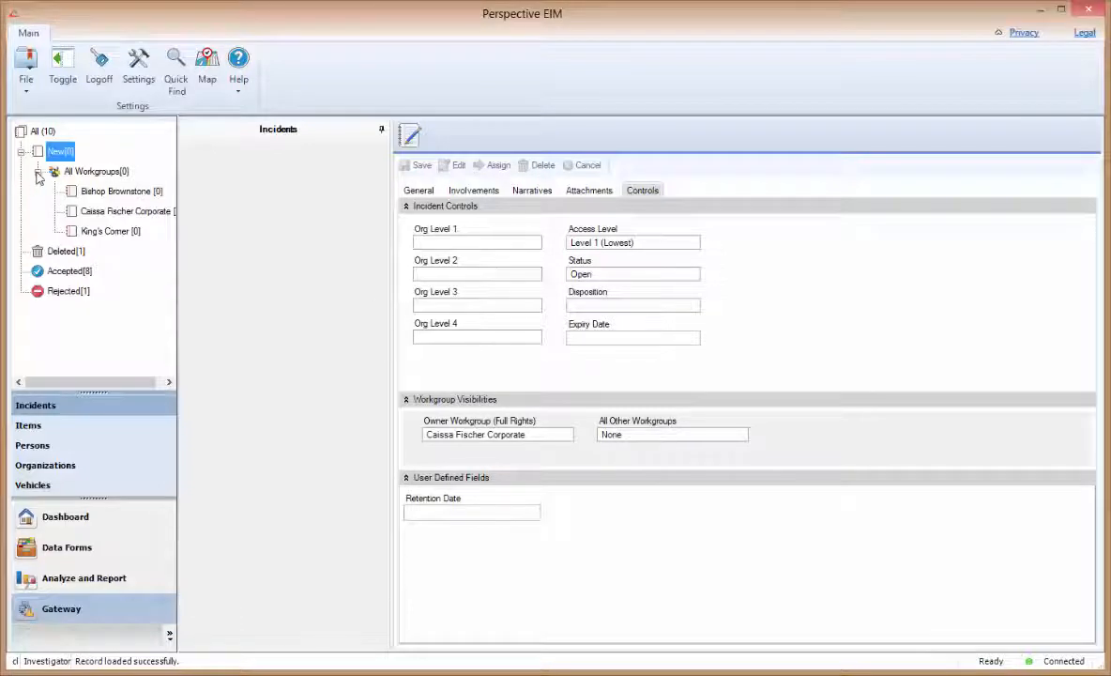
pyautogui.click(38, 173)
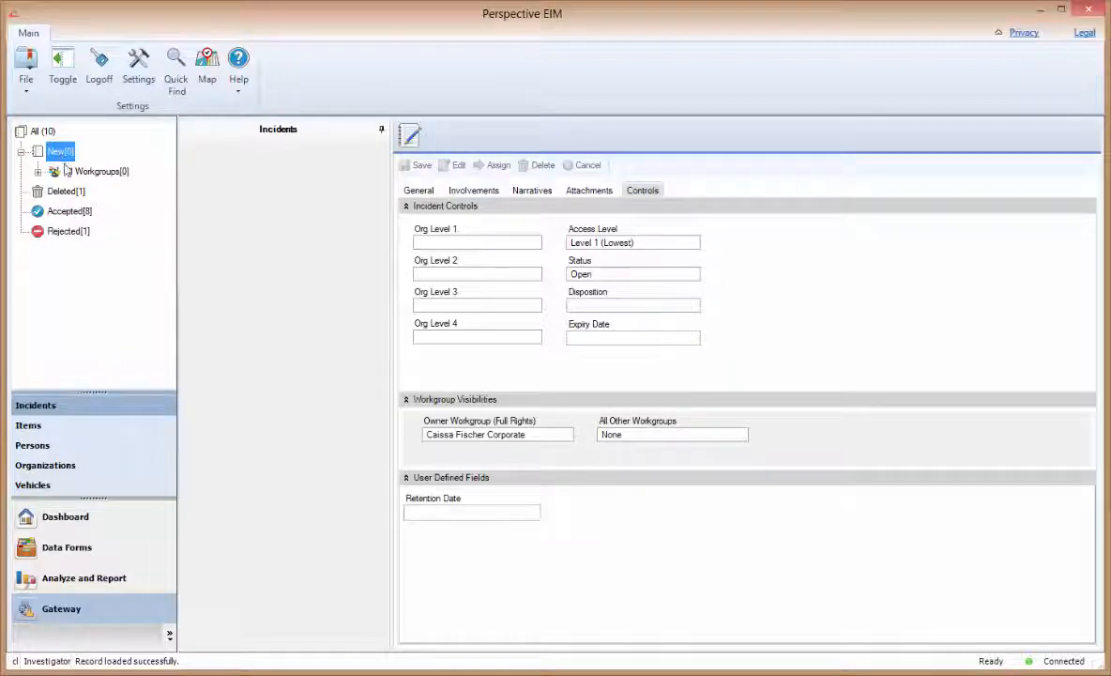
pyautogui.click(68, 234)
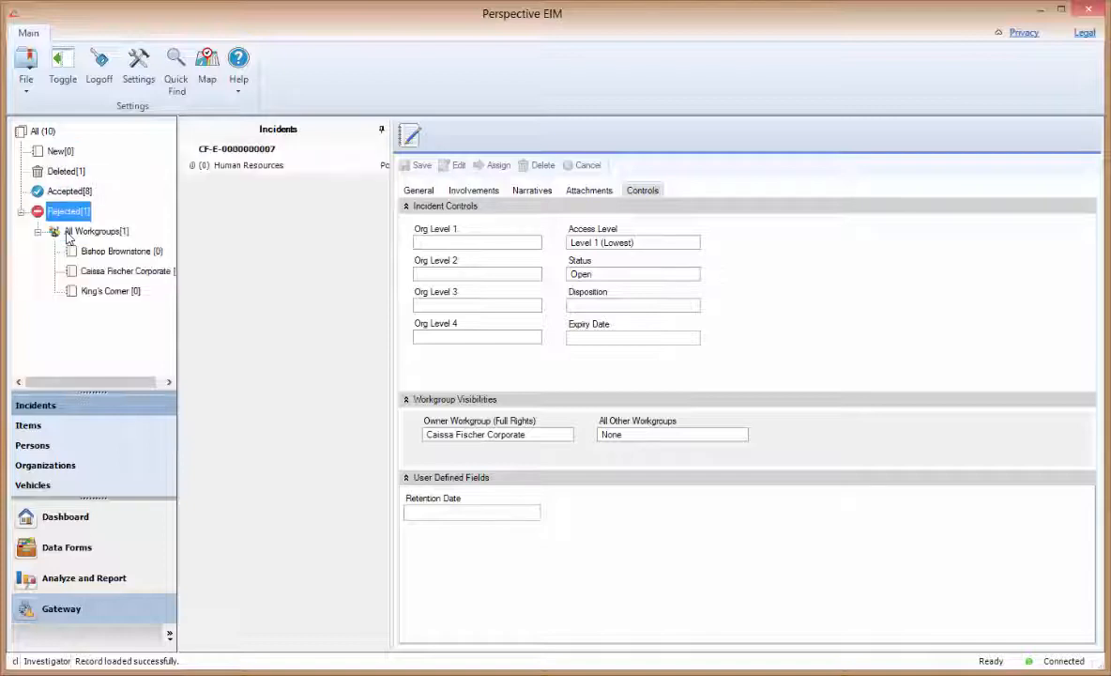
pyautogui.click(115, 271)
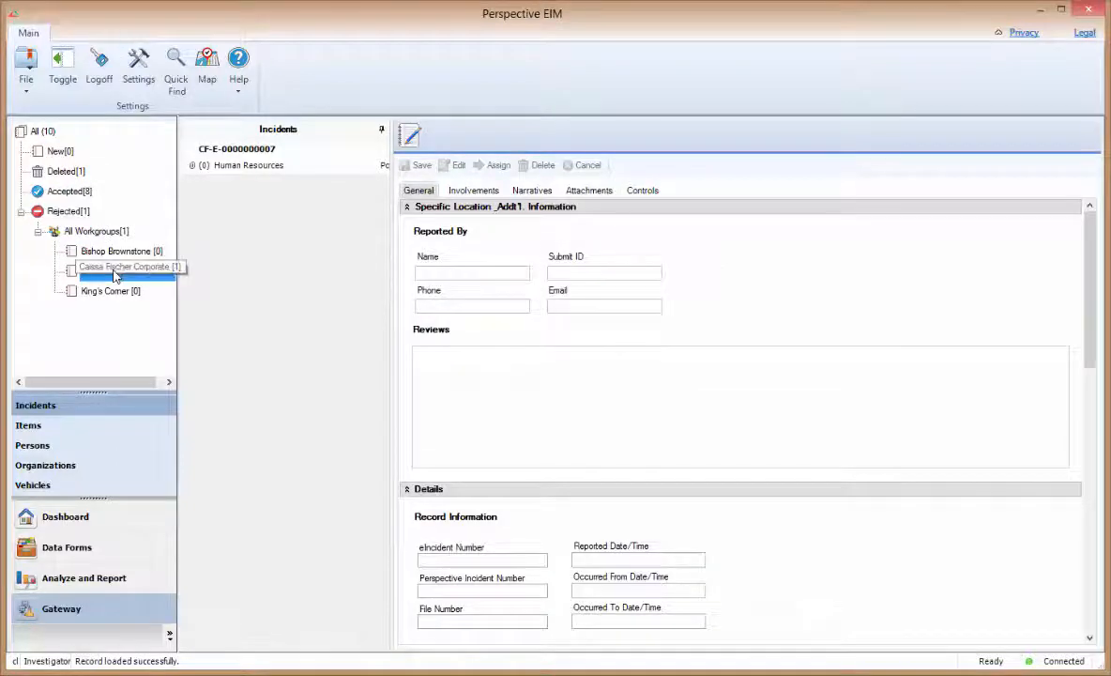
pyautogui.click(253, 166)
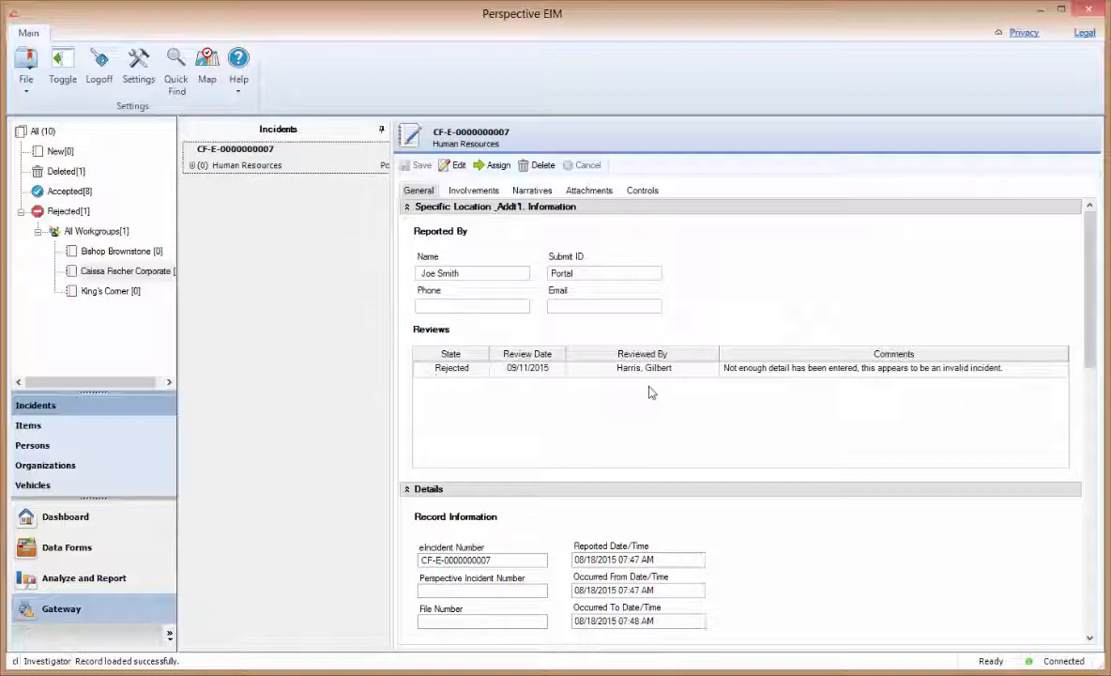
# - Try setting the owner workgroup to King's Corner, then decline and cancel the edit
pyautogui.click(451, 166)
pyautogui.click(639, 193)
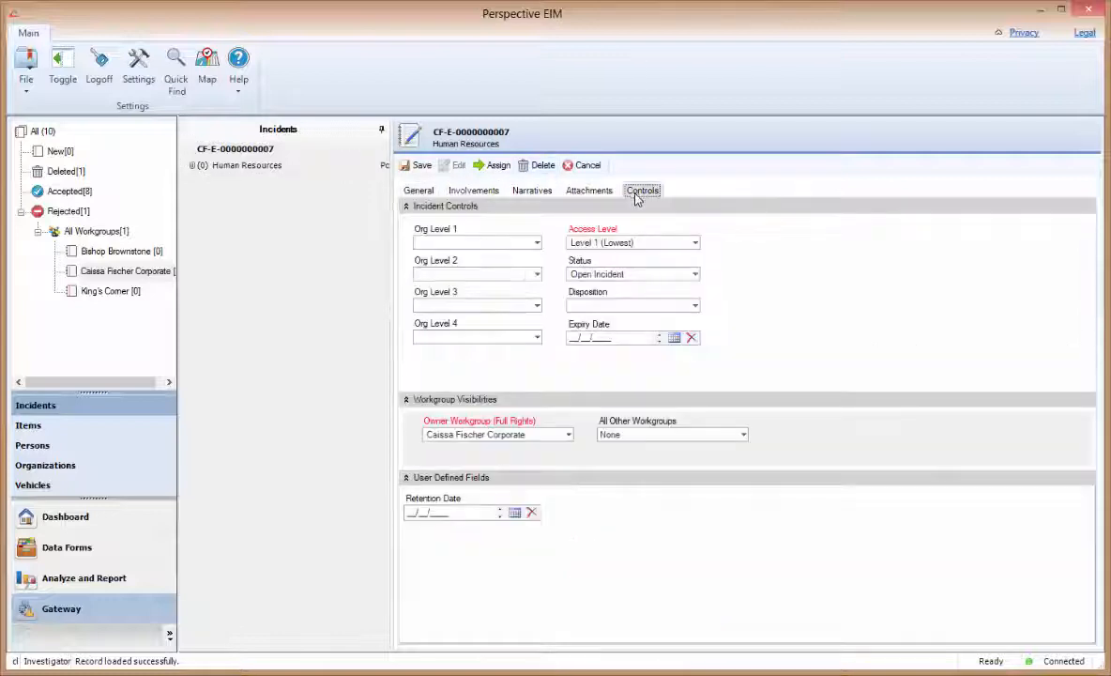
pyautogui.click(567, 436)
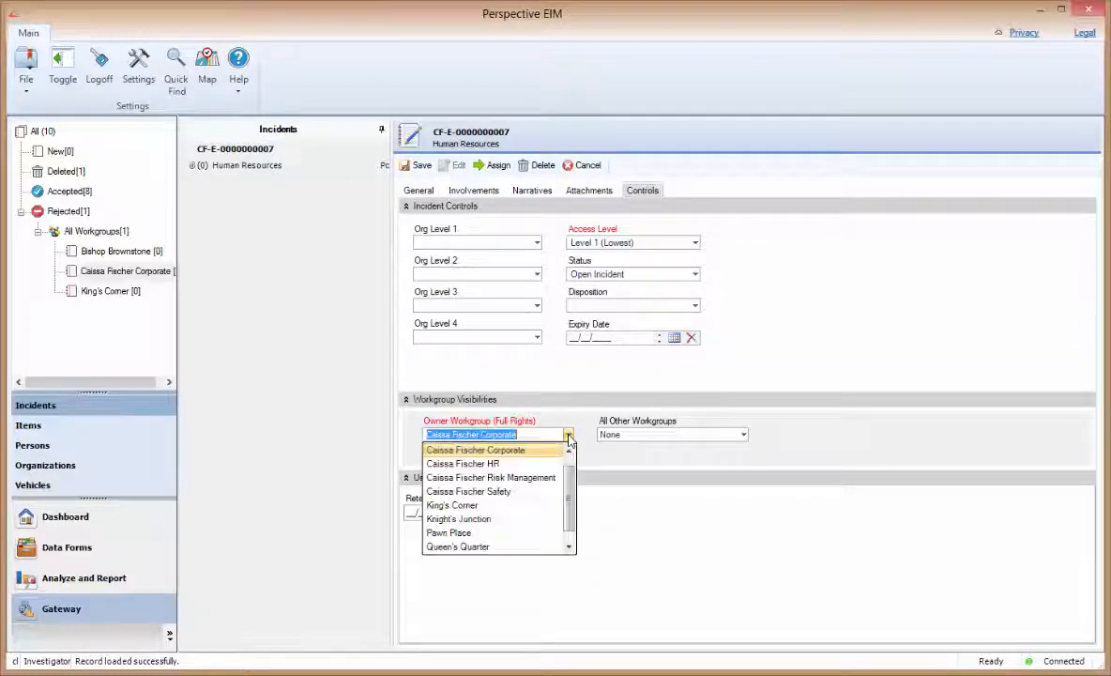
pyautogui.click(550, 507)
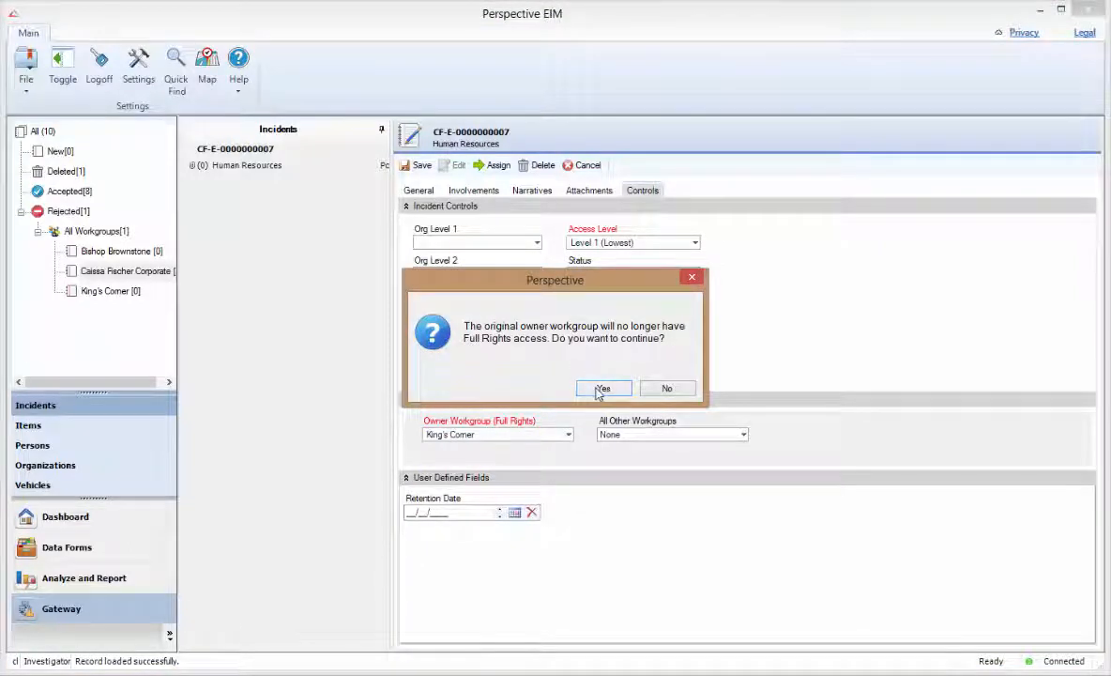
pyautogui.click(664, 388)
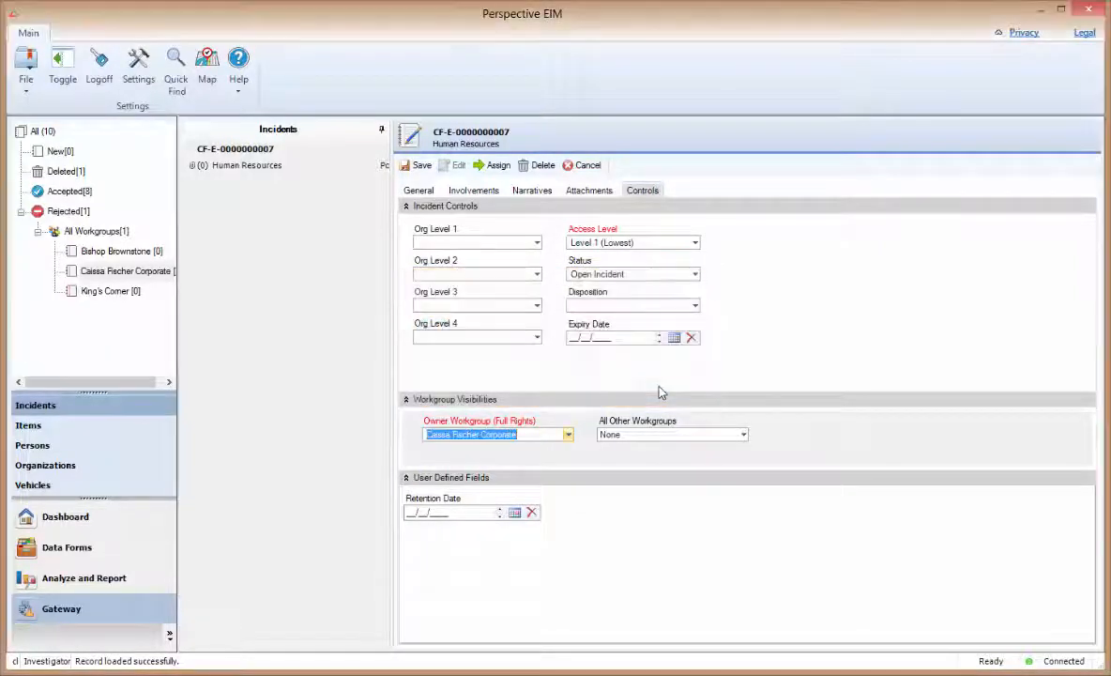
pyautogui.click(579, 169)
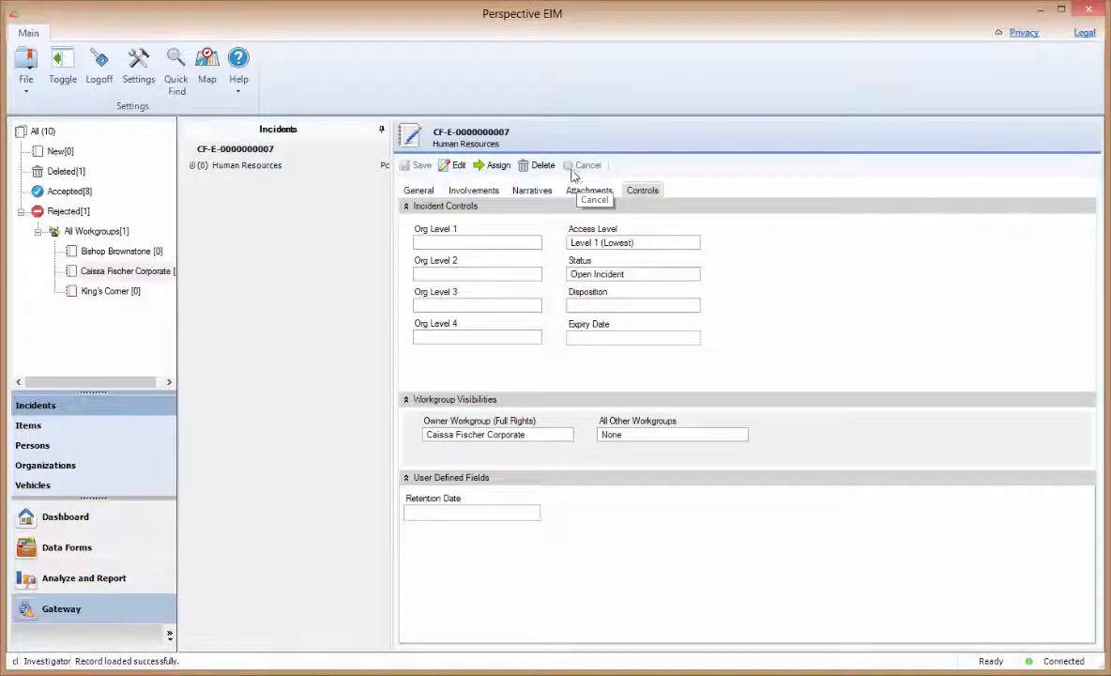
pyautogui.click(420, 192)
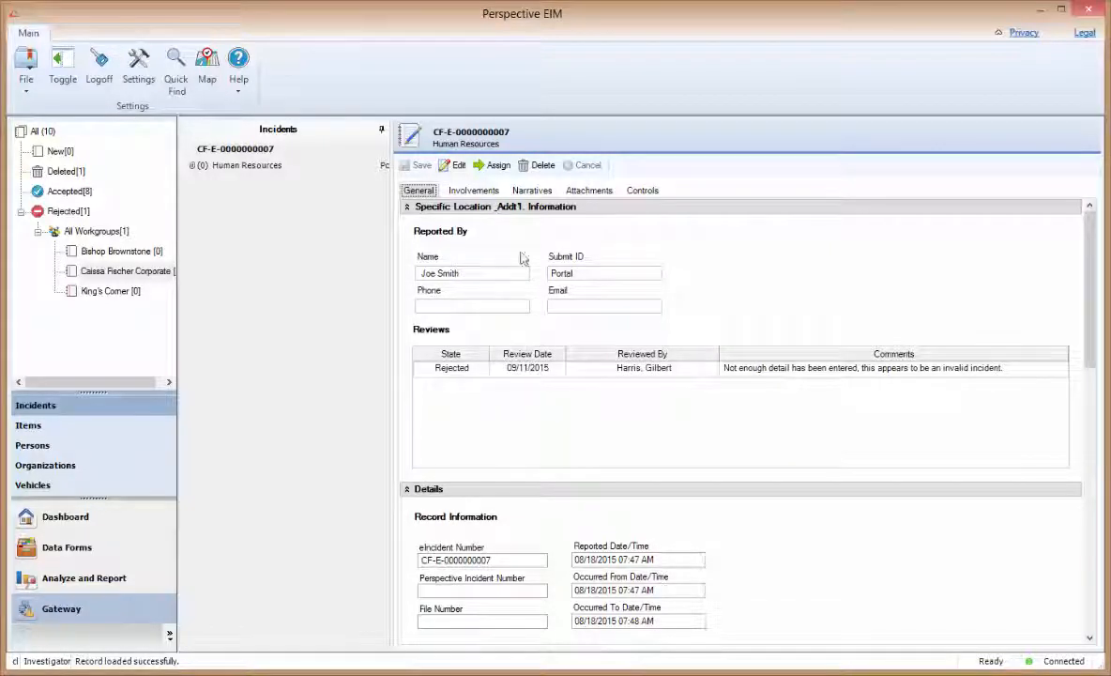
# - Delete the incident with a comment saying it was deleted per the reviewer's review
pyautogui.click(543, 167)
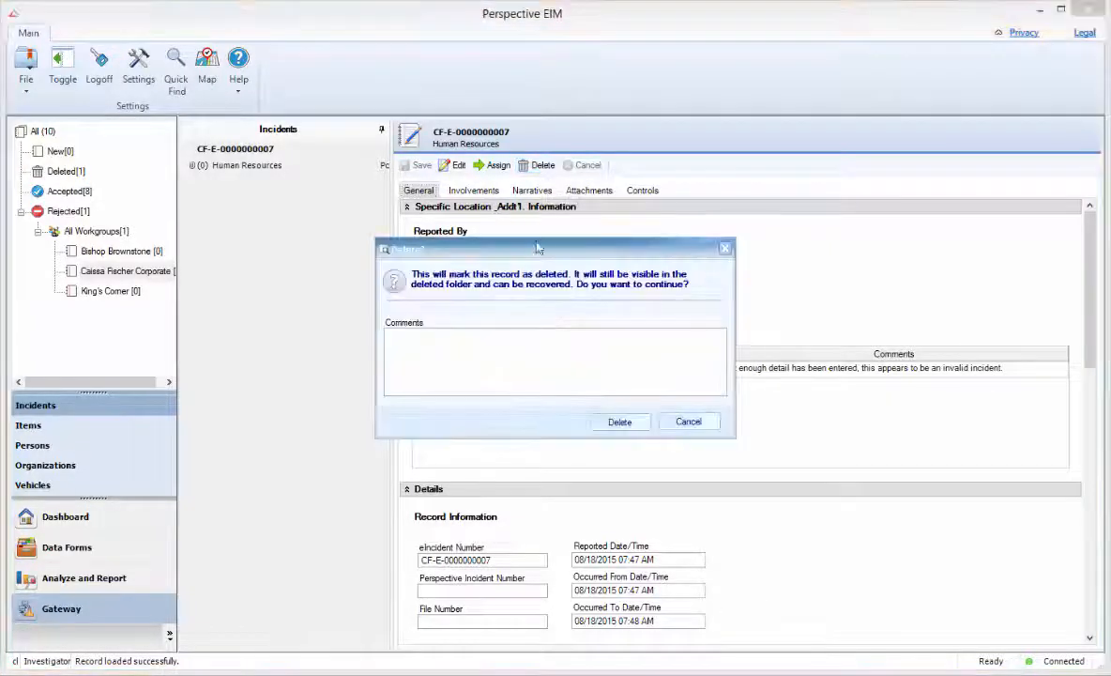
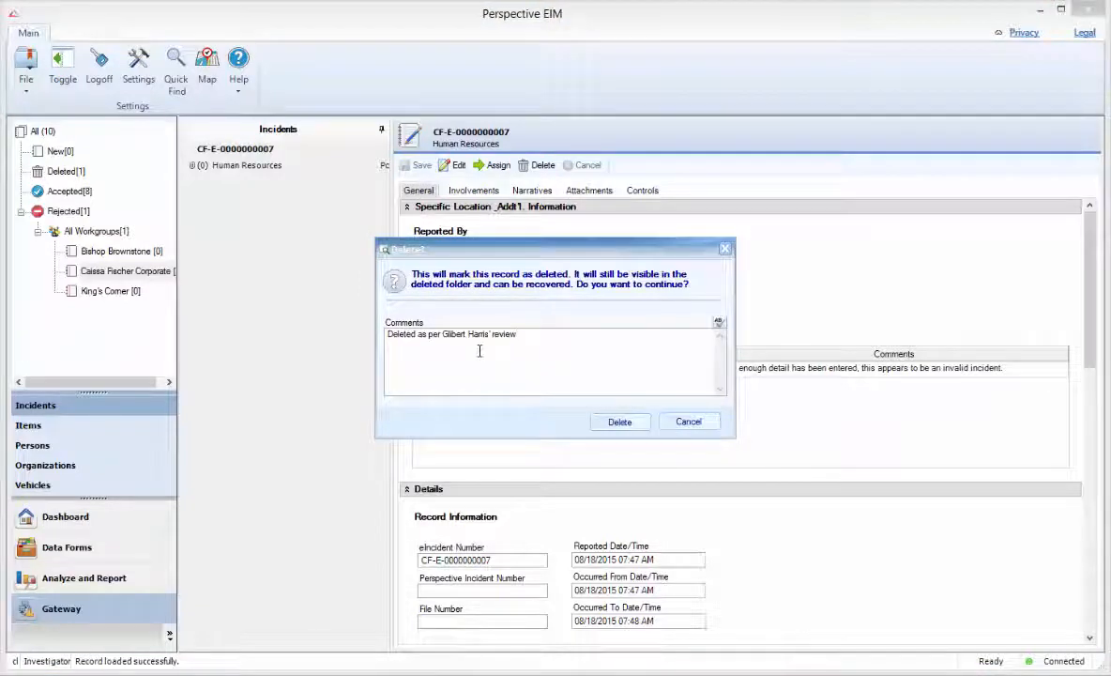
pyautogui.click(619, 423)
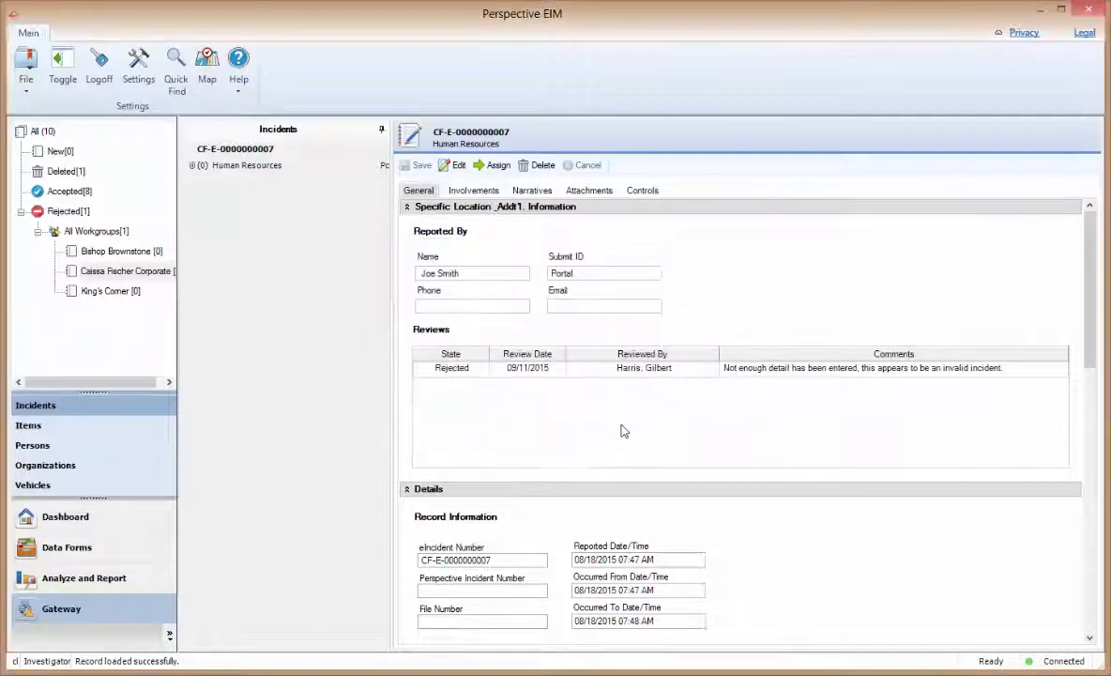
pyautogui.click(66, 171)
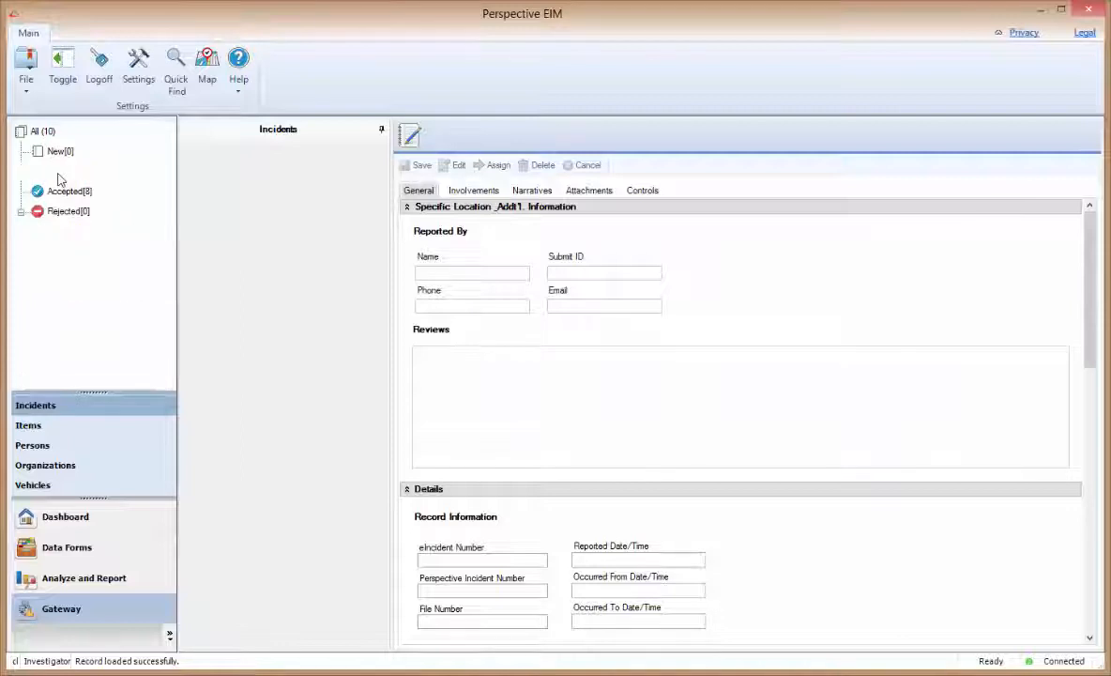
pyautogui.click(117, 230)
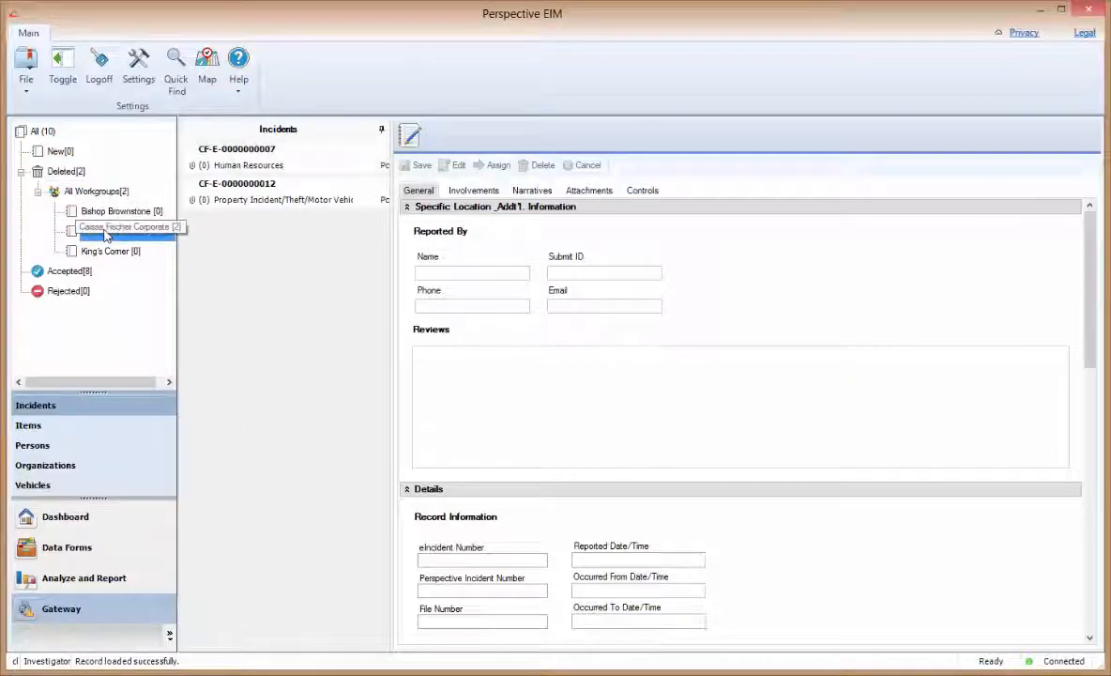
pyautogui.click(268, 199)
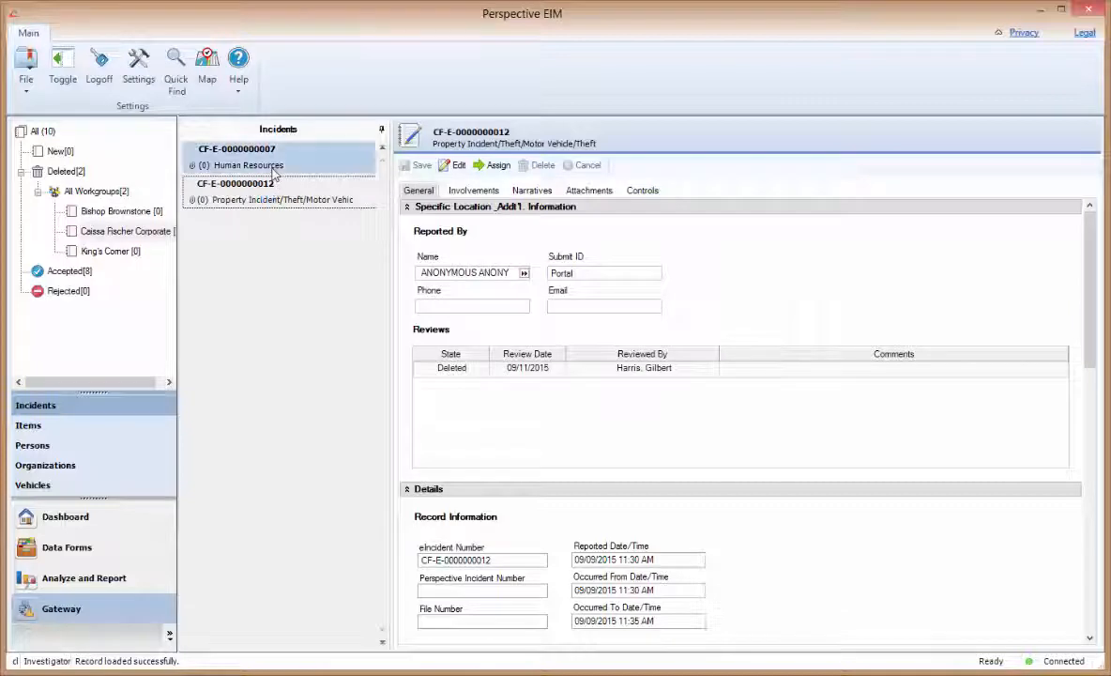
pyautogui.click(271, 166)
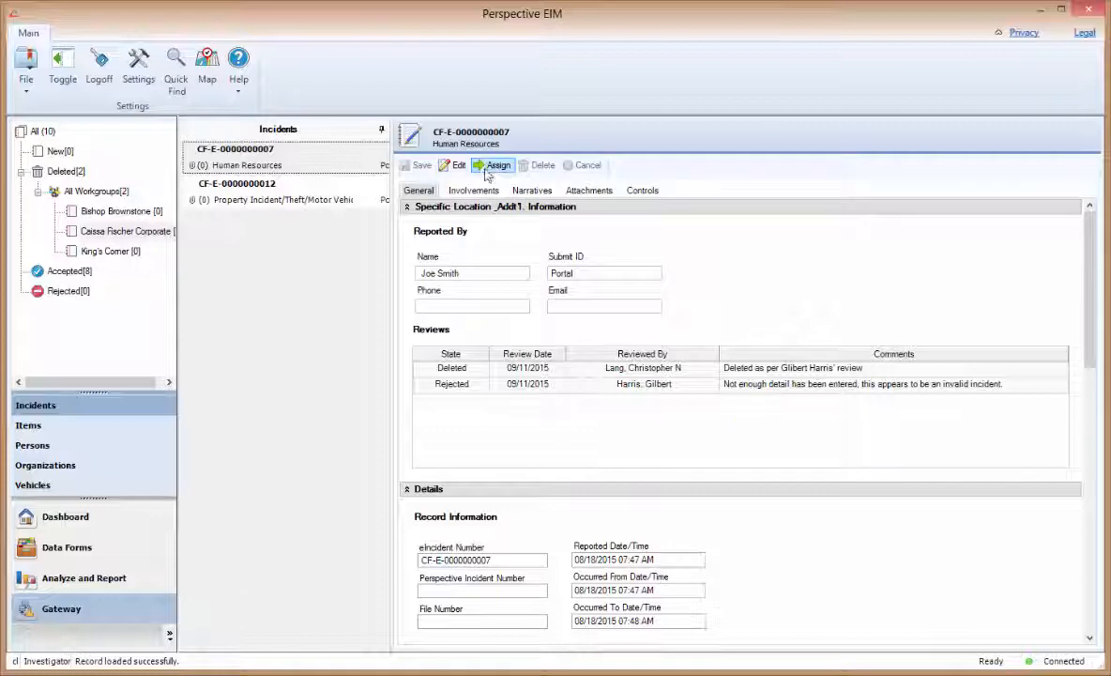
pyautogui.click(66, 271)
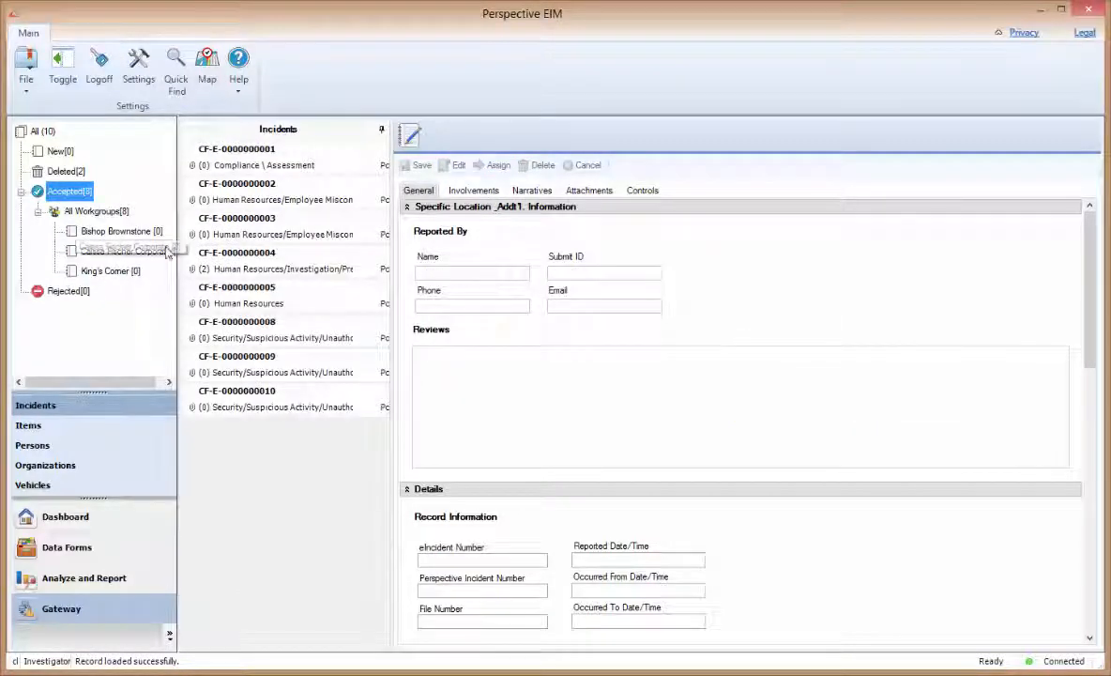
pyautogui.click(286, 163)
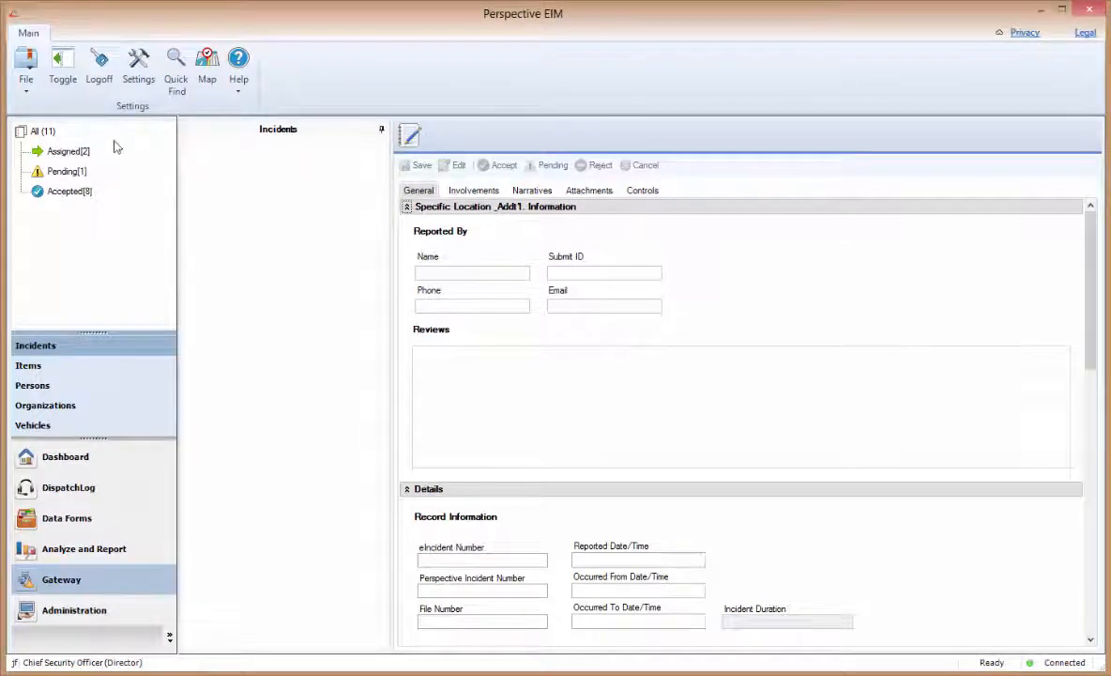
pyautogui.click(70, 153)
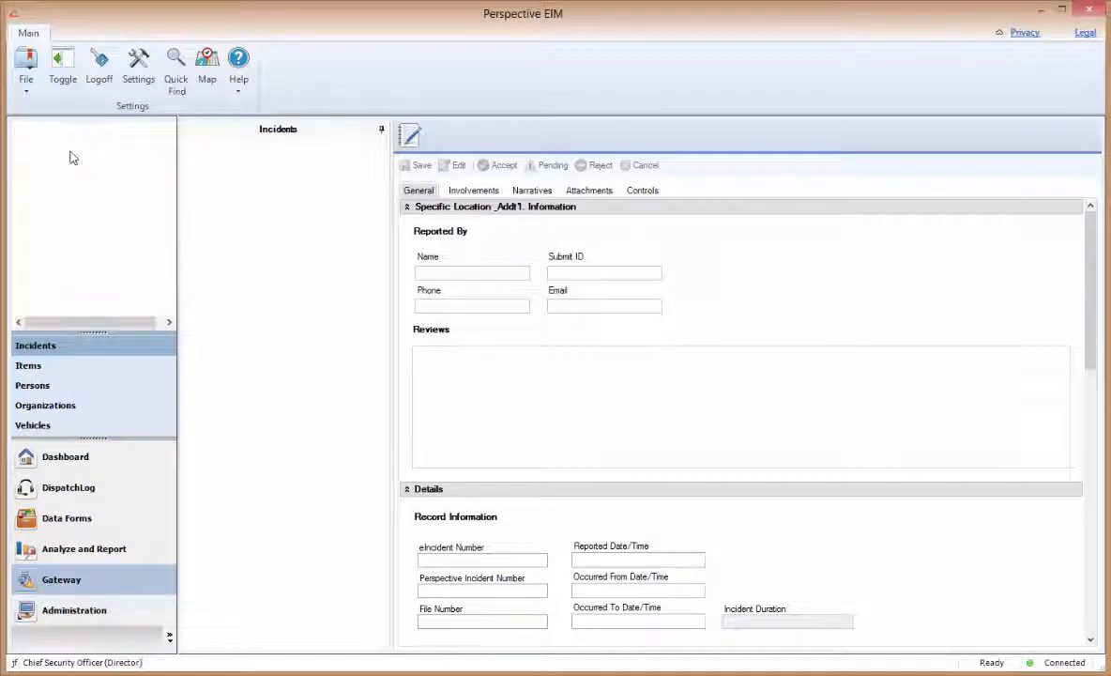
pyautogui.moveTo(104, 216); pyautogui.dragTo(269, 199)
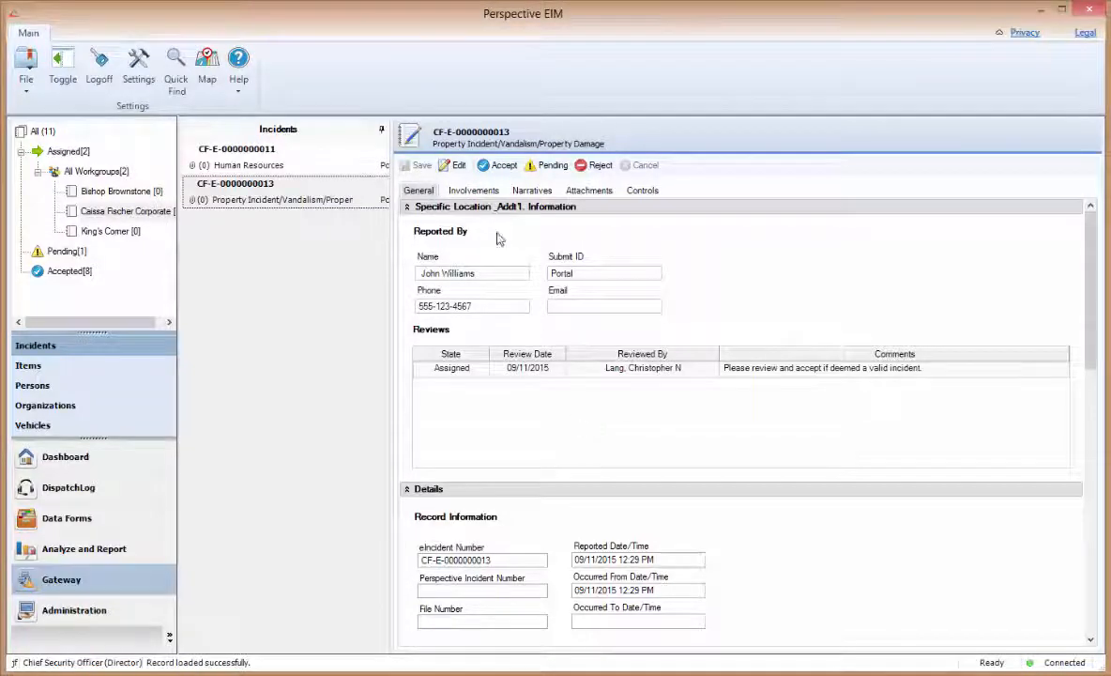
pyautogui.click(462, 173)
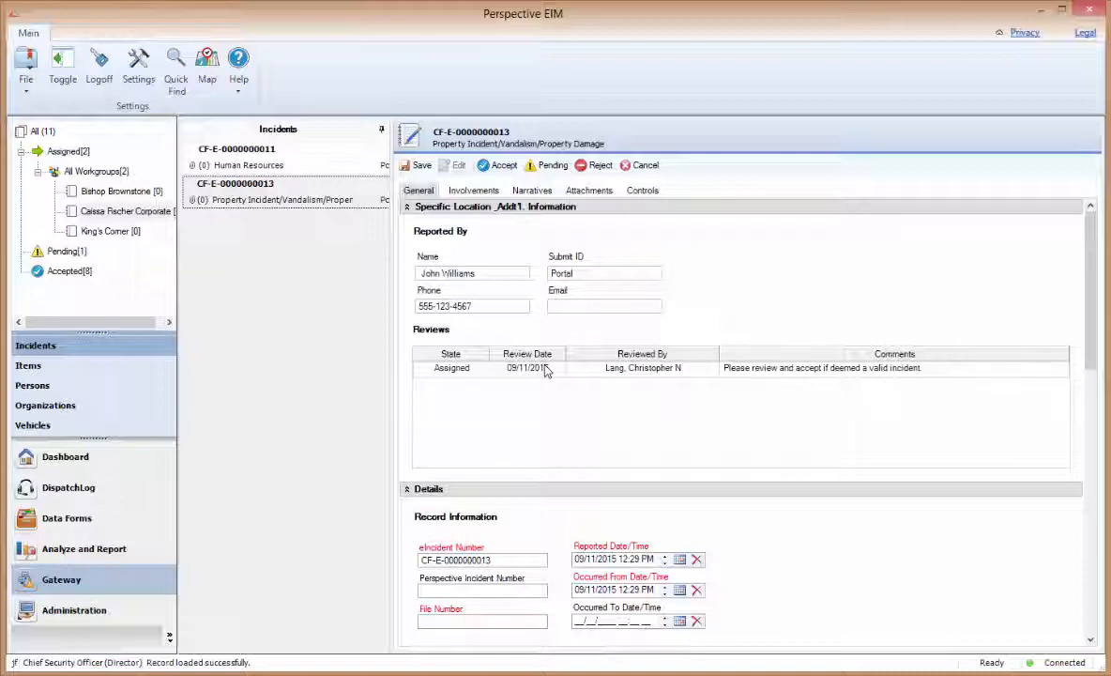
# - Enter SE-1243 in the Record Information File Number field, then select Supervisor Full Name
pyautogui.moveTo(1093, 372); pyautogui.dragTo(1099, 457)
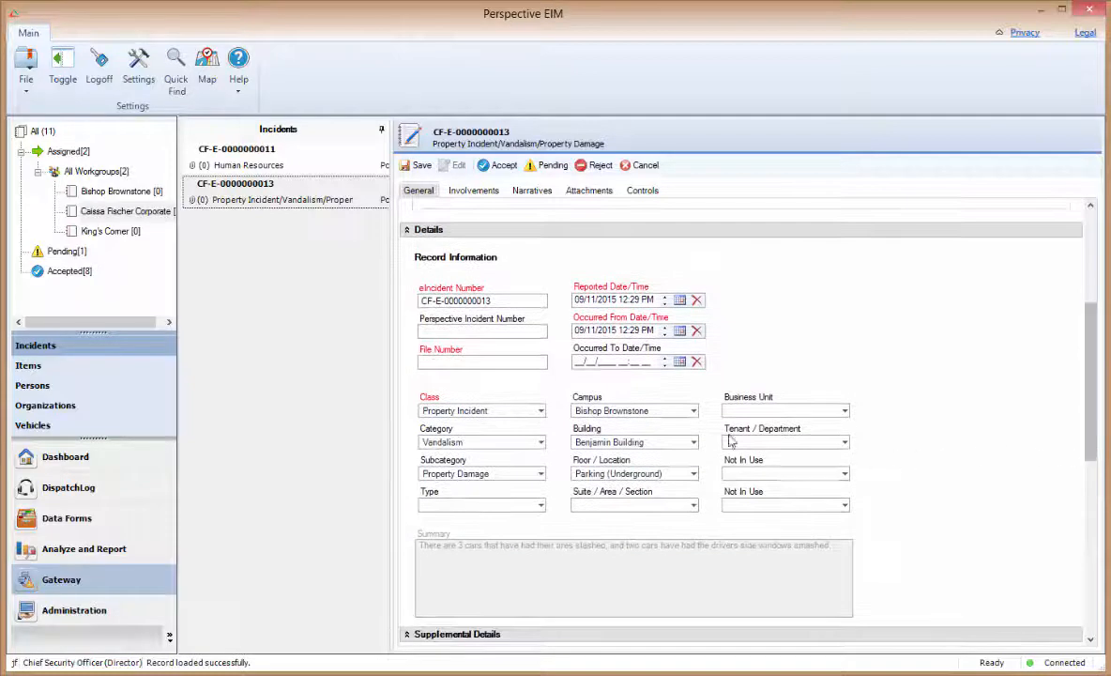
pyautogui.click(462, 364)
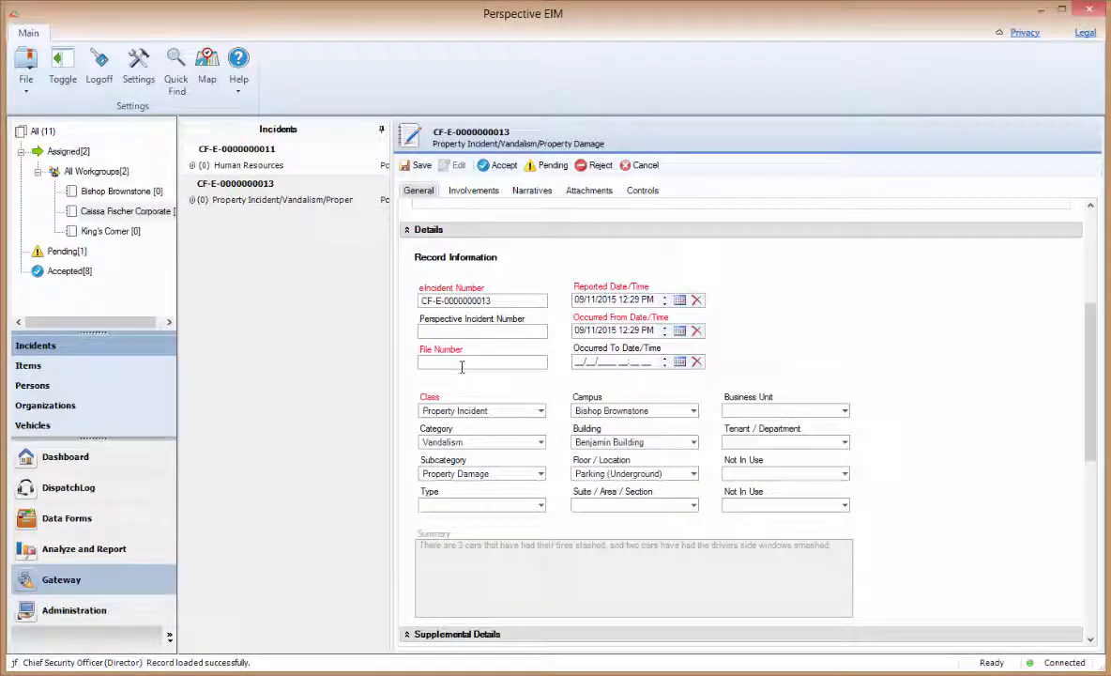
pyautogui.write('SE-1243')
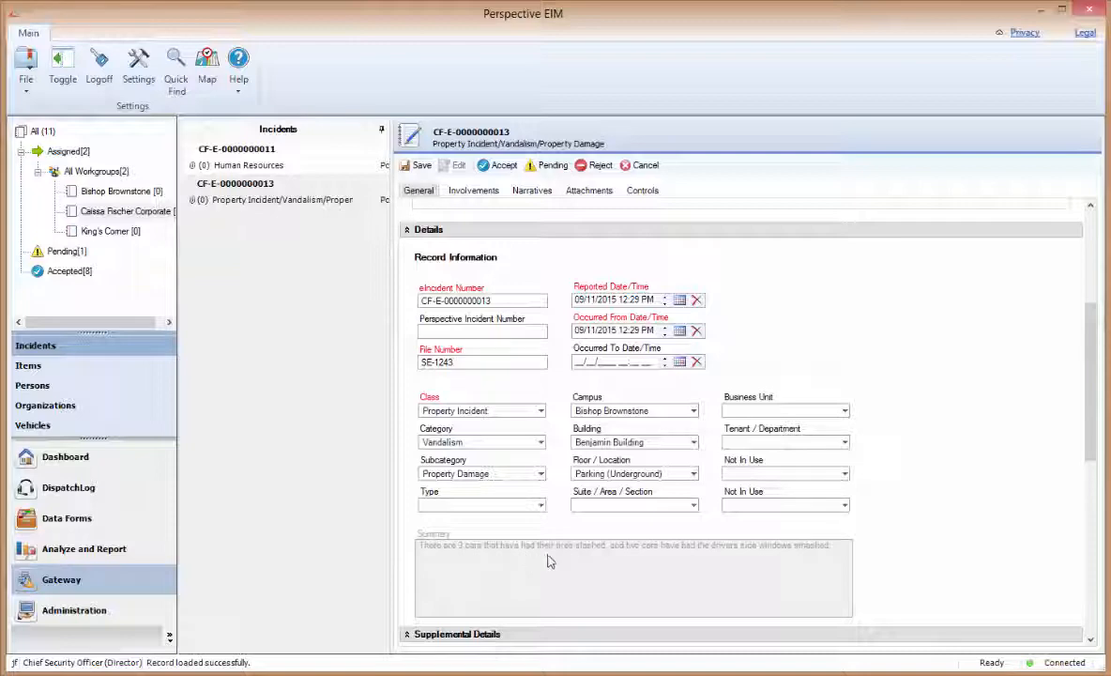
pyautogui.moveTo(1091, 460); pyautogui.dragTo(1097, 532)
pyautogui.click(643, 525)
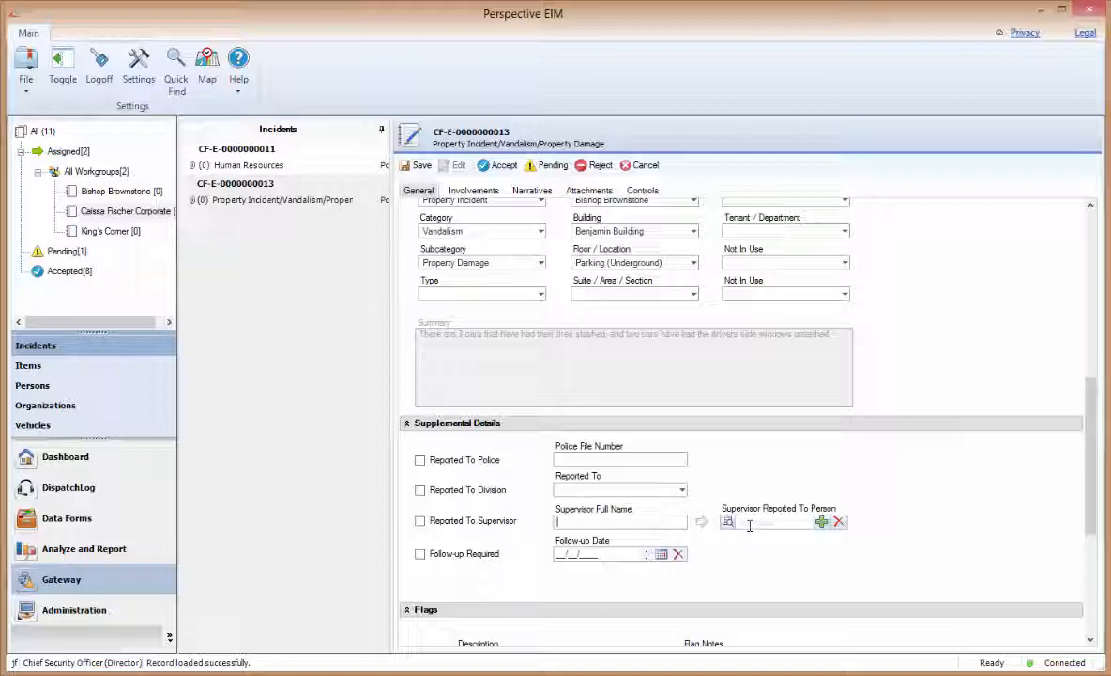
# - Inspect the single Reported By involvement without changes, then view the empty Narratives
pyautogui.click(471, 191)
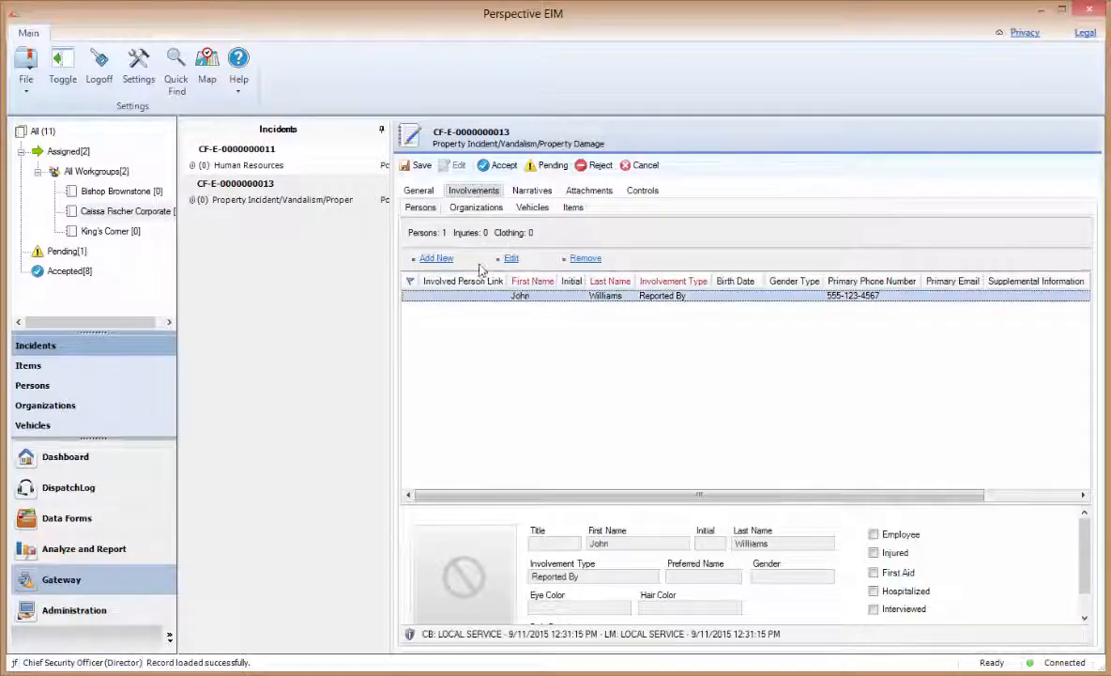
pyautogui.click(510, 259)
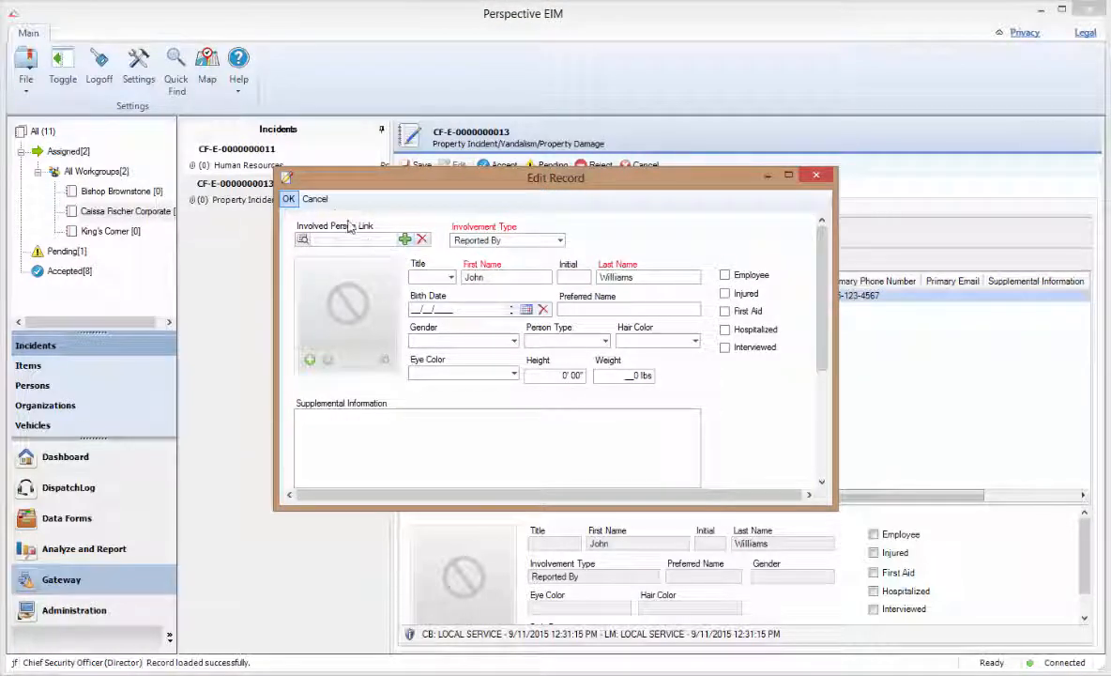
pyautogui.click(315, 199)
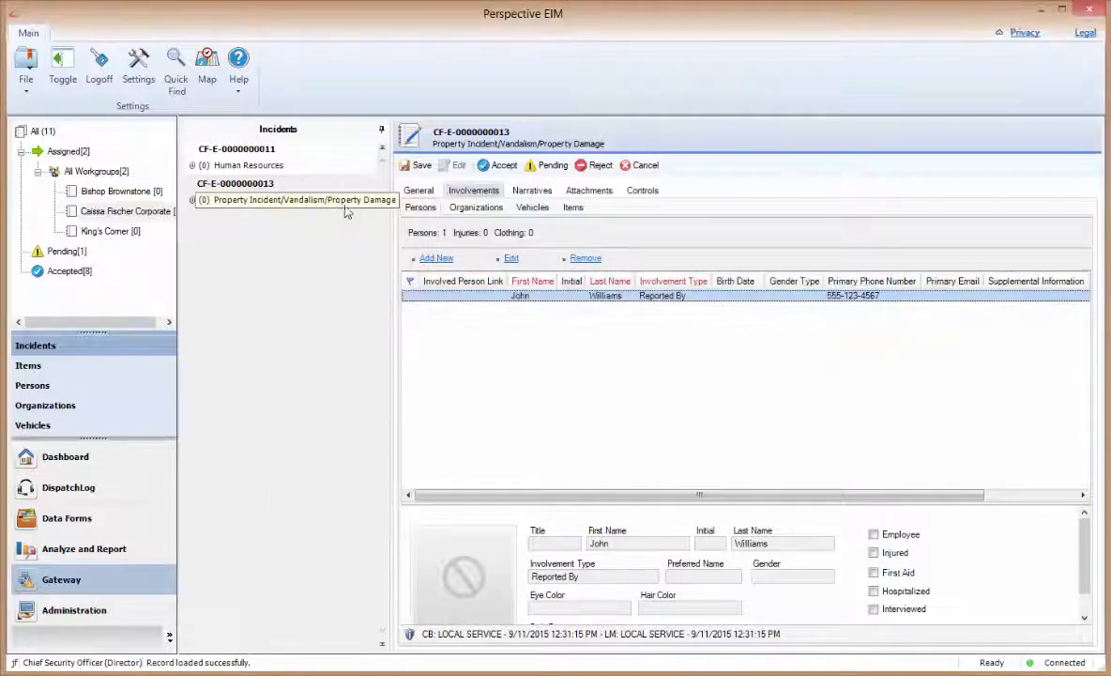
pyautogui.click(533, 192)
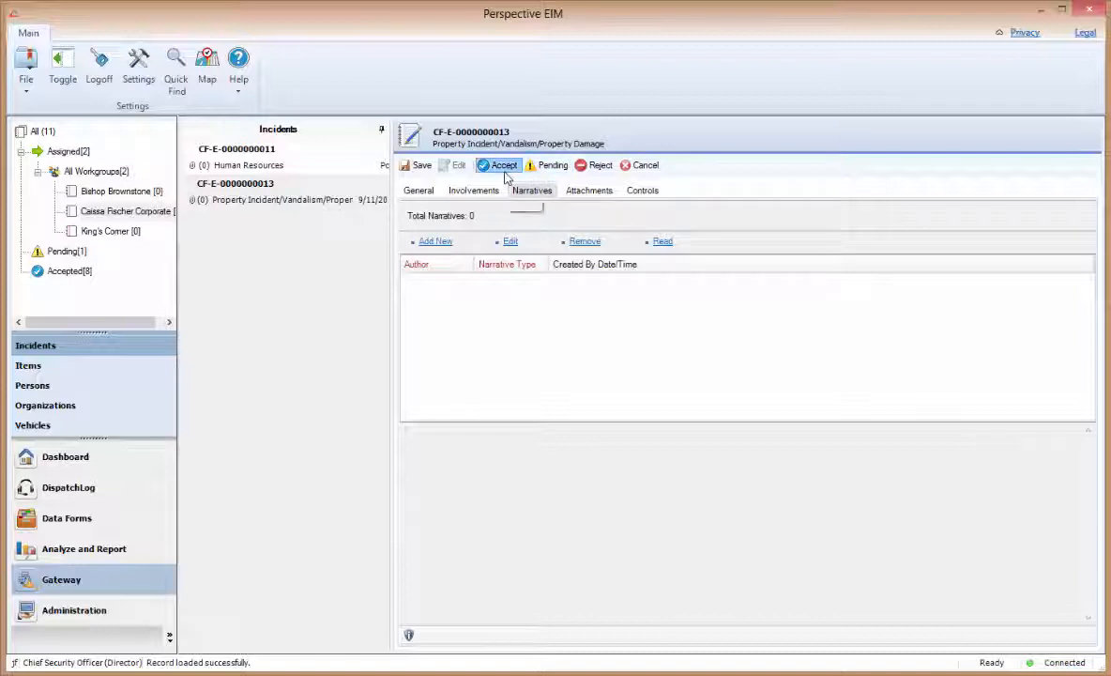
pyautogui.click(502, 166)
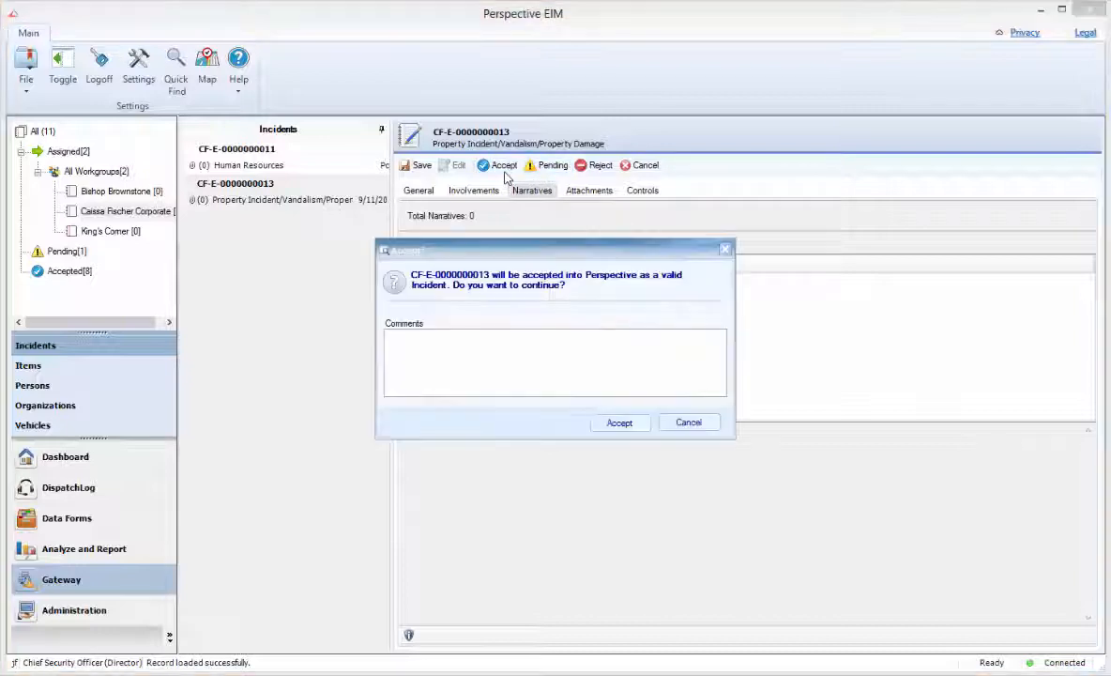
pyautogui.click(620, 425)
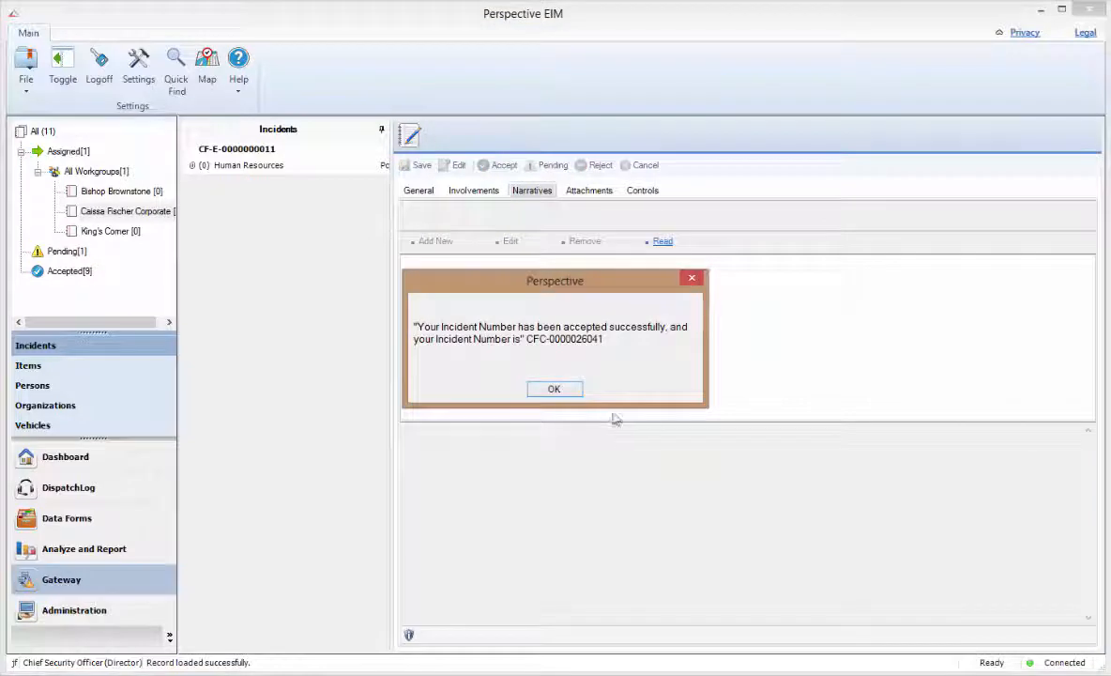
pyautogui.click(554, 390)
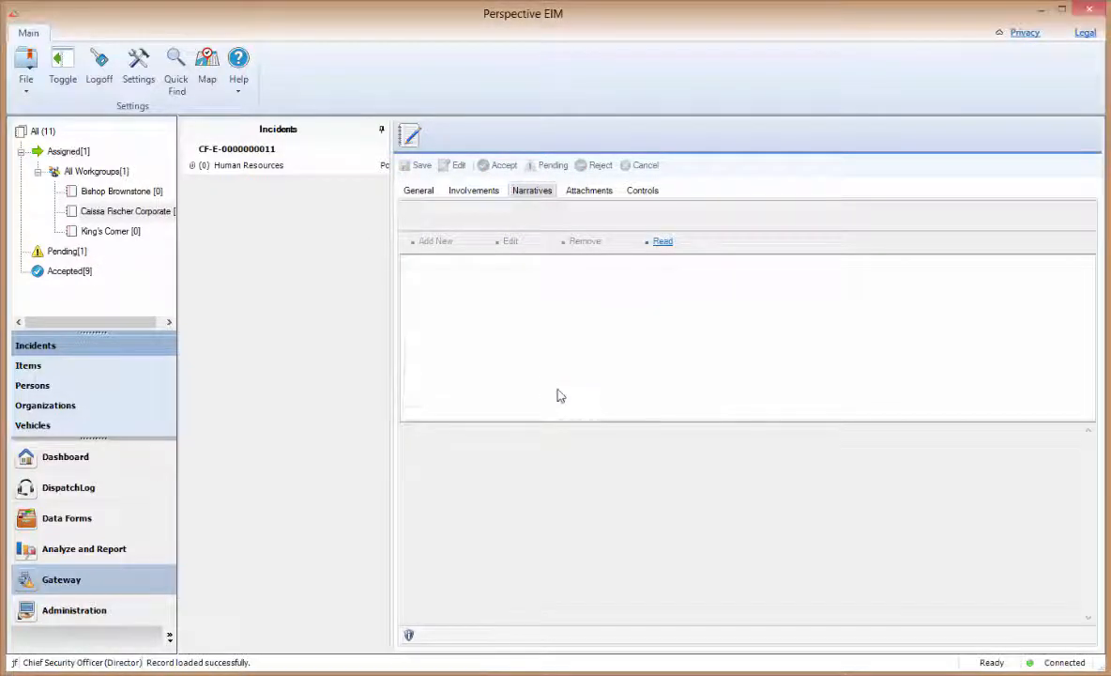
pyautogui.click(101, 532)
pyautogui.click(36, 331)
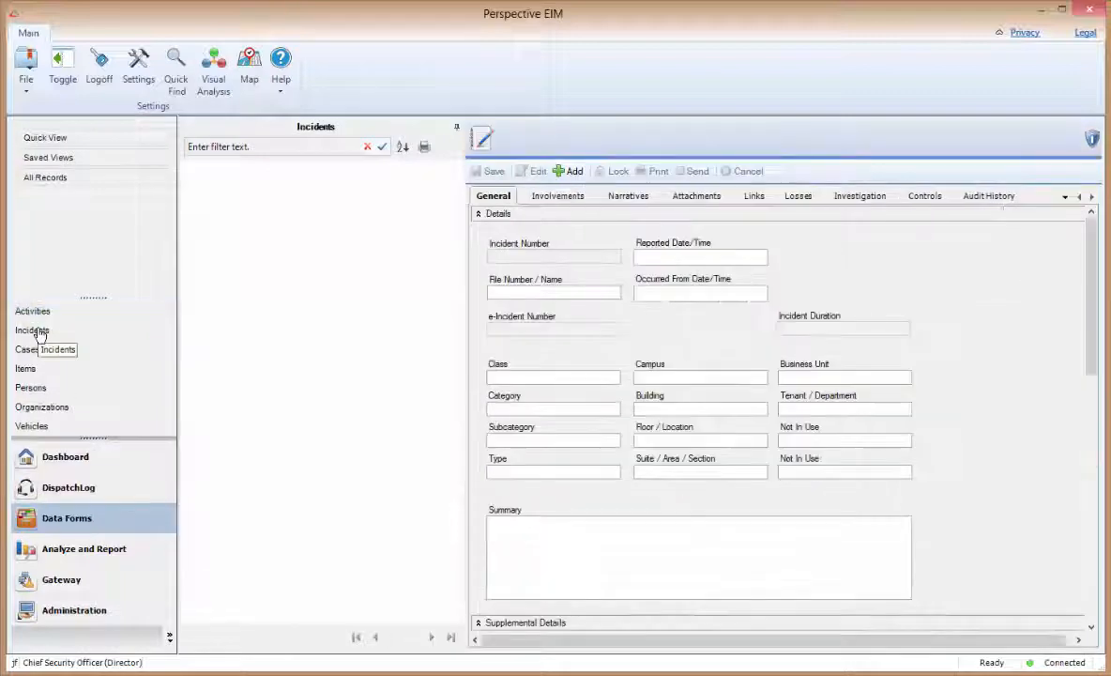
pyautogui.click(60, 178)
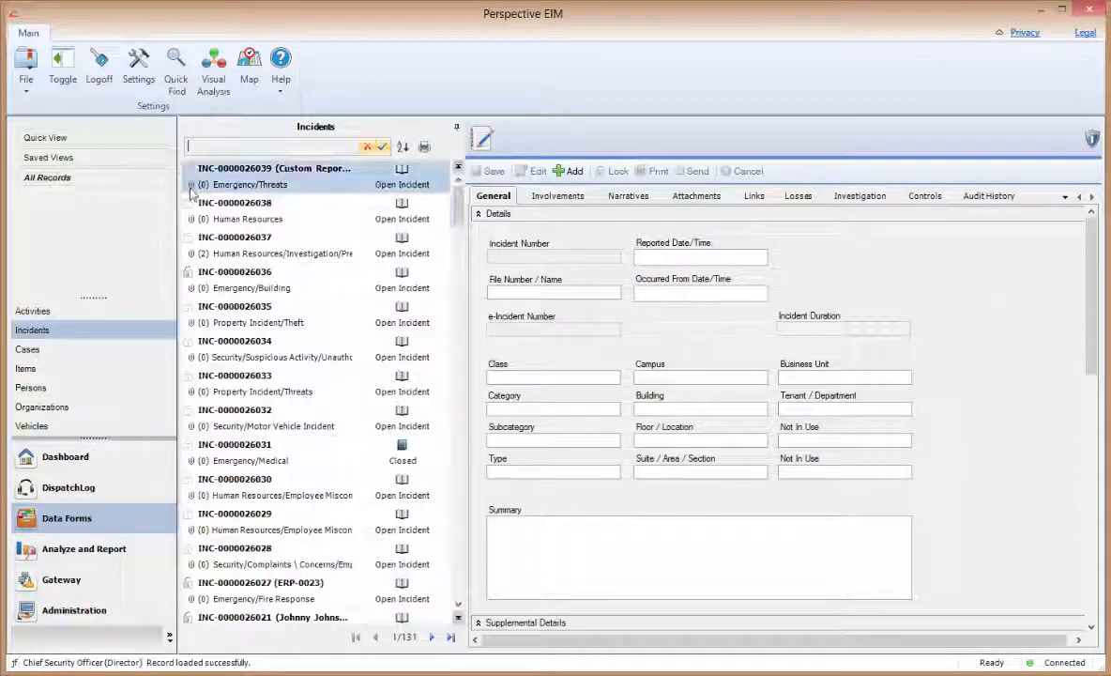
pyautogui.write('26041')
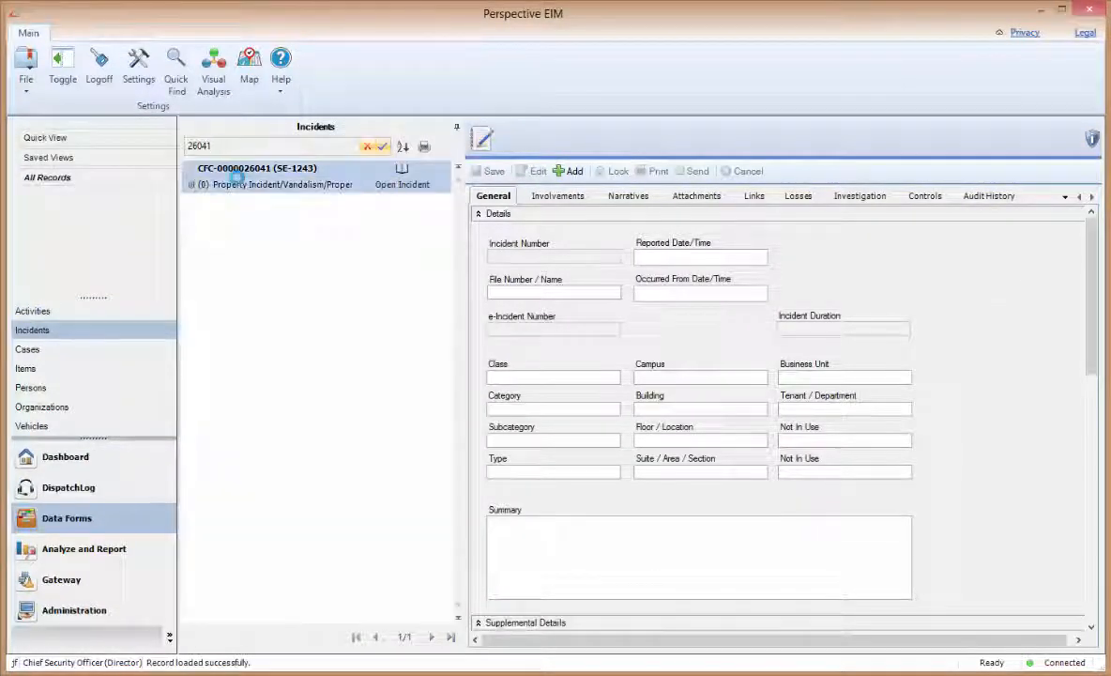
pyautogui.click(238, 176)
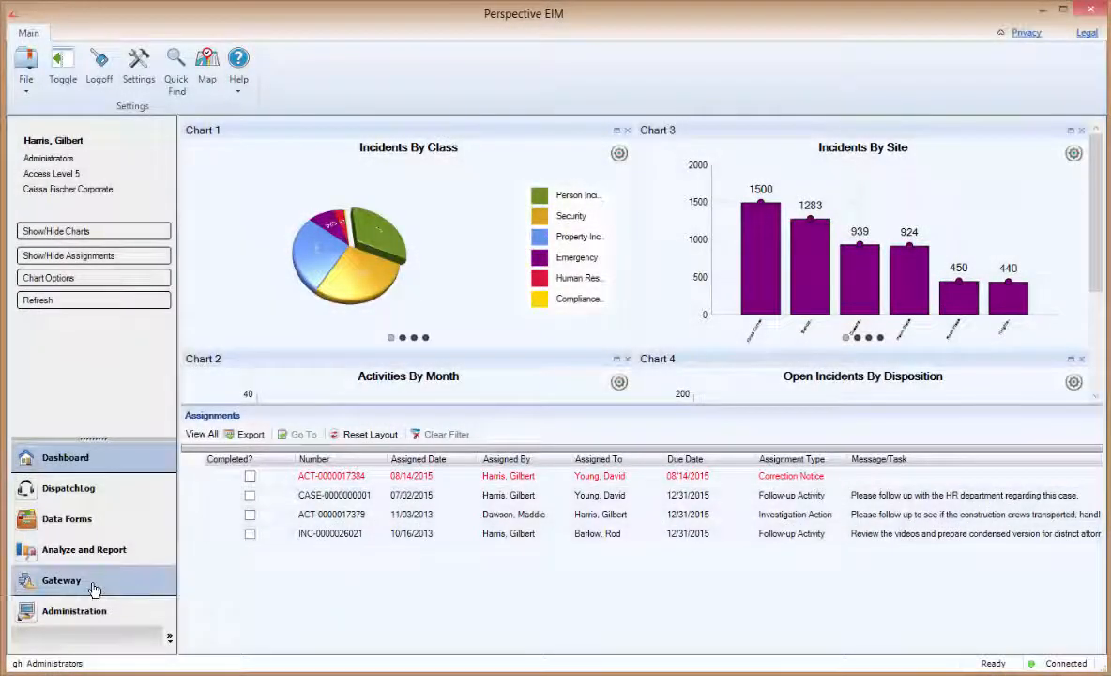
pyautogui.click(94, 587)
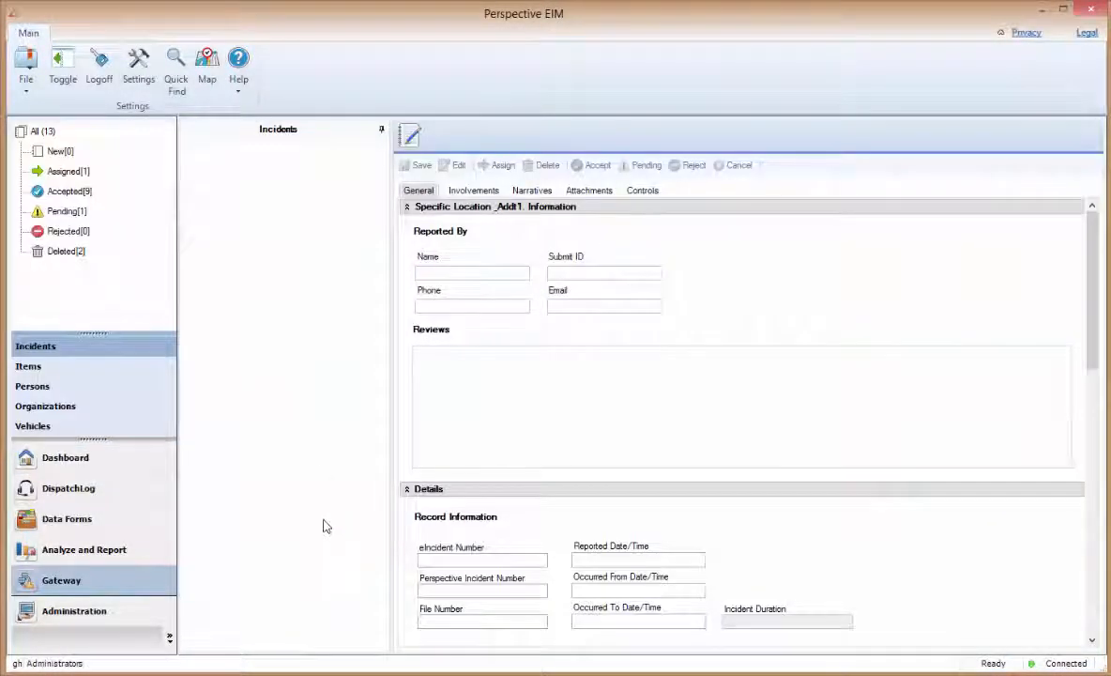
pyautogui.click(83, 175)
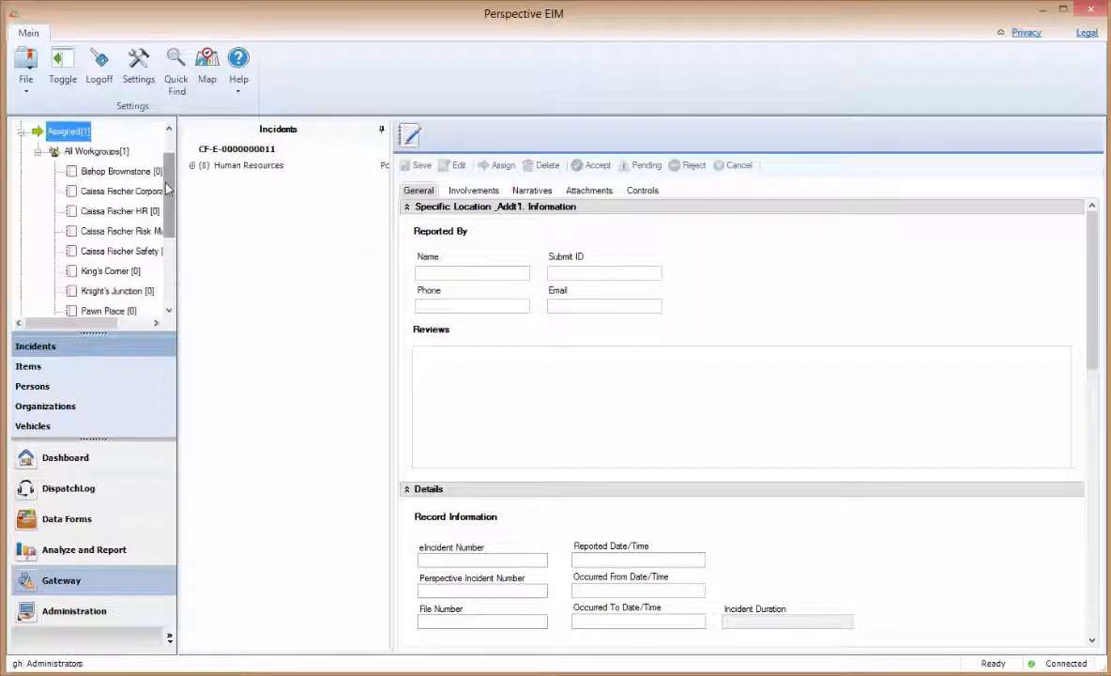
pyautogui.click(258, 164)
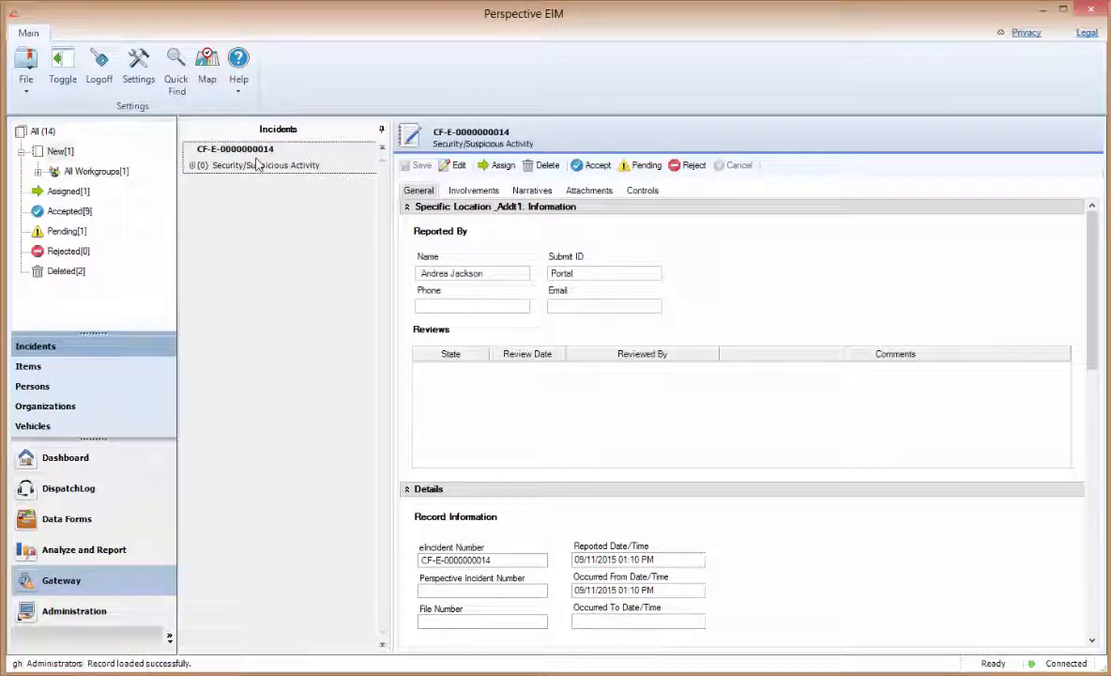